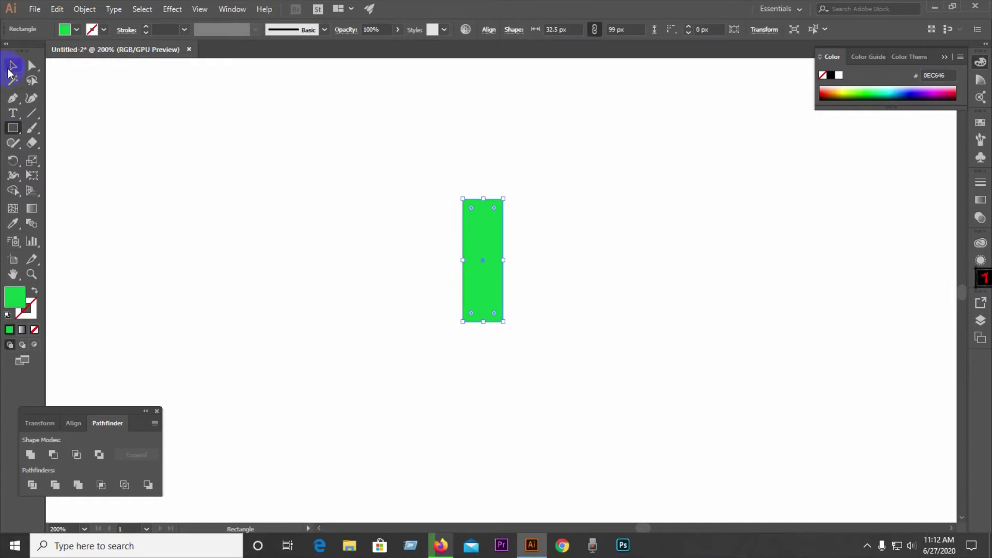
Duplicate the green rectangle to its left and rotate the copy 90 degrees so it lies horizontally
{"action": "left_click", "coordinate": [237, 206]}
{"action": "left_click_drag", "start_coordinate": [468, 243], "coordinate": [360, 241]}
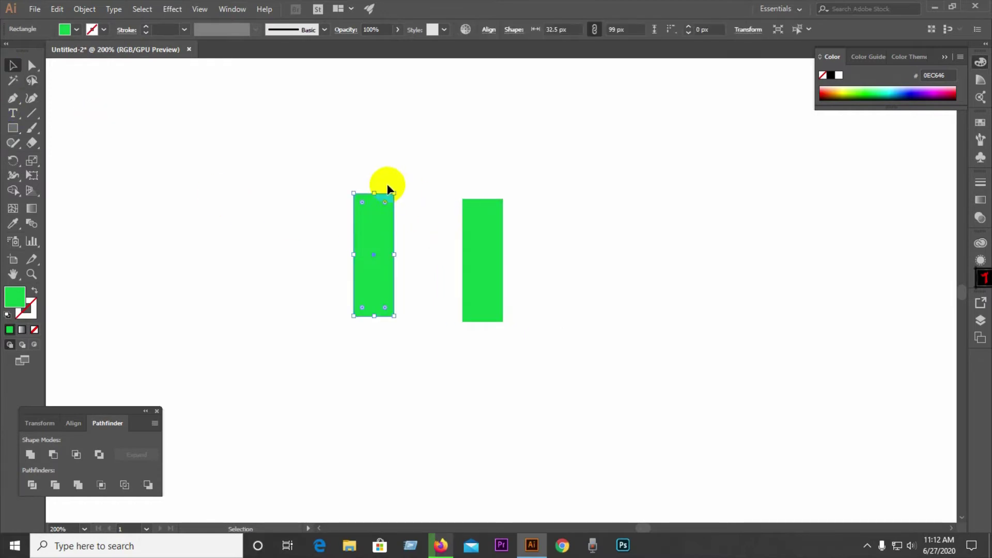
{"action": "left_click_drag", "start_coordinate": [396, 188], "coordinate": [414, 264]}
Align the two green rectangles to each other's horizontal and vertical centres to form a cross
{"action": "left_click_drag", "start_coordinate": [288, 170], "coordinate": [540, 337]}
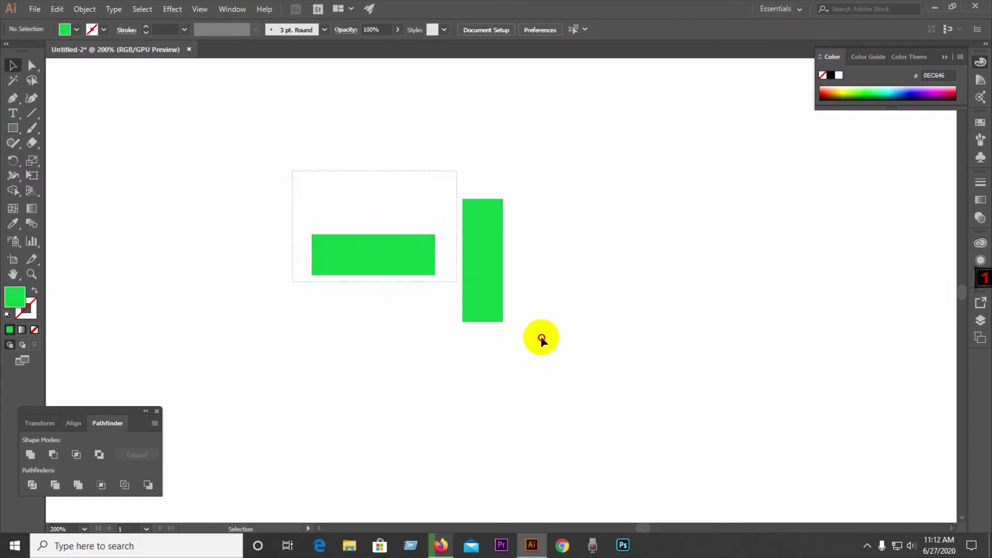
{"action": "left_click", "coordinate": [73, 424]}
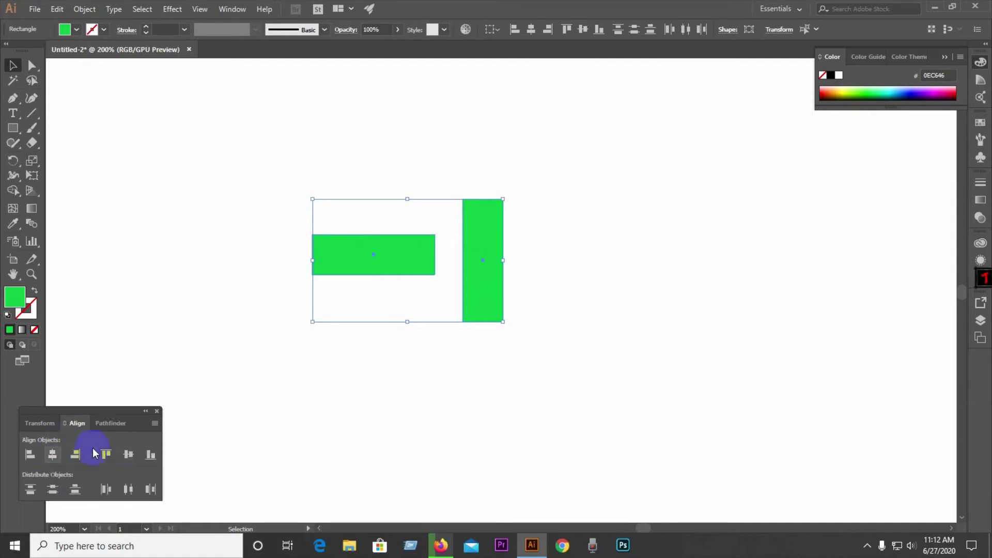
{"action": "left_click", "coordinate": [128, 454]}
{"action": "left_click", "coordinate": [340, 408]}
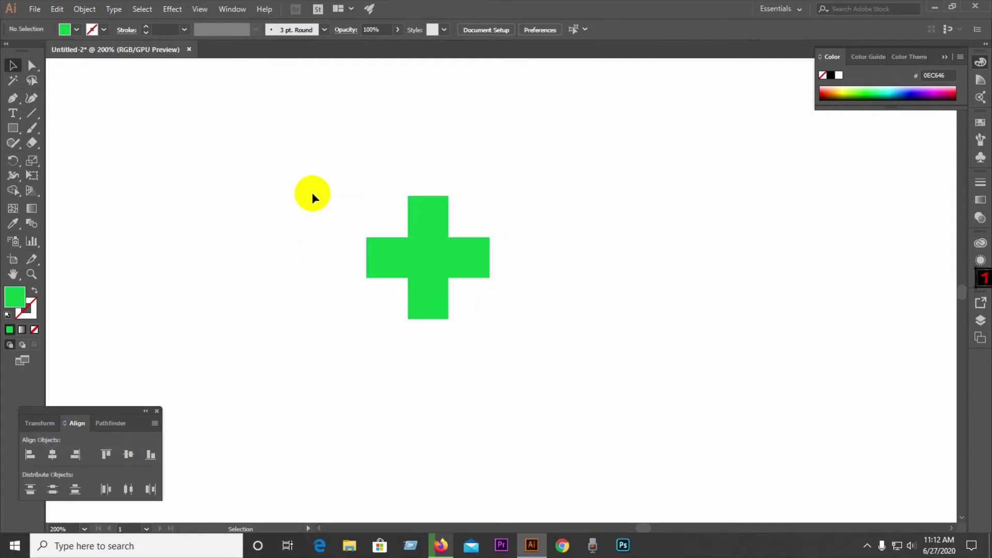
Unite the two overlapping rectangles into a single cross shape
{"action": "left_click_drag", "start_coordinate": [341, 187], "coordinate": [460, 308]}
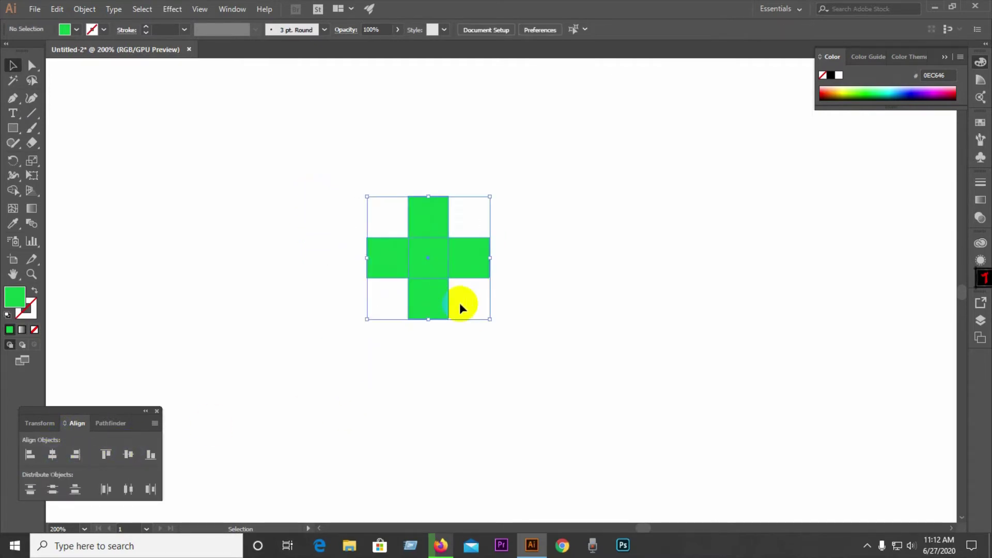
{"action": "left_click", "coordinate": [107, 423]}
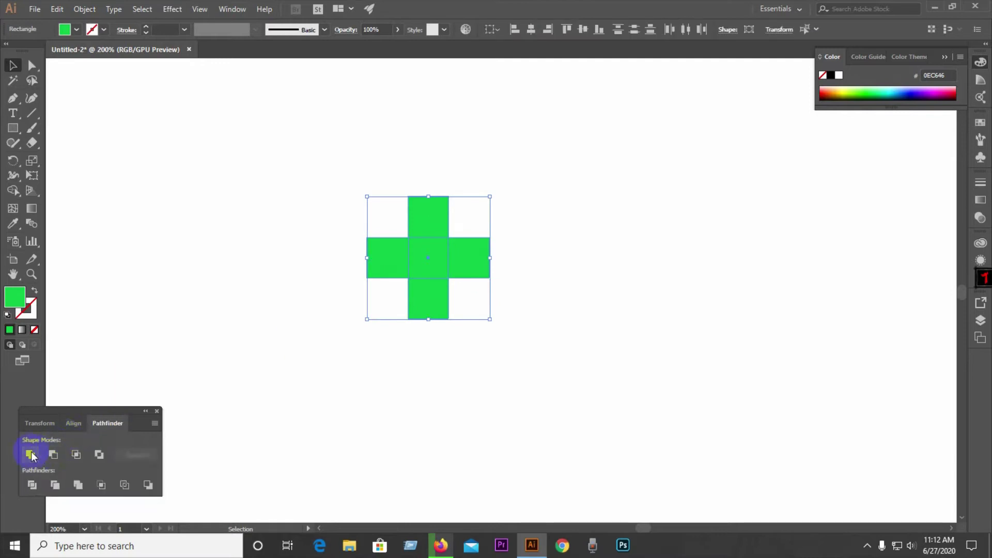
{"action": "left_click", "coordinate": [237, 350]}
{"action": "left_click", "coordinate": [868, 545]}
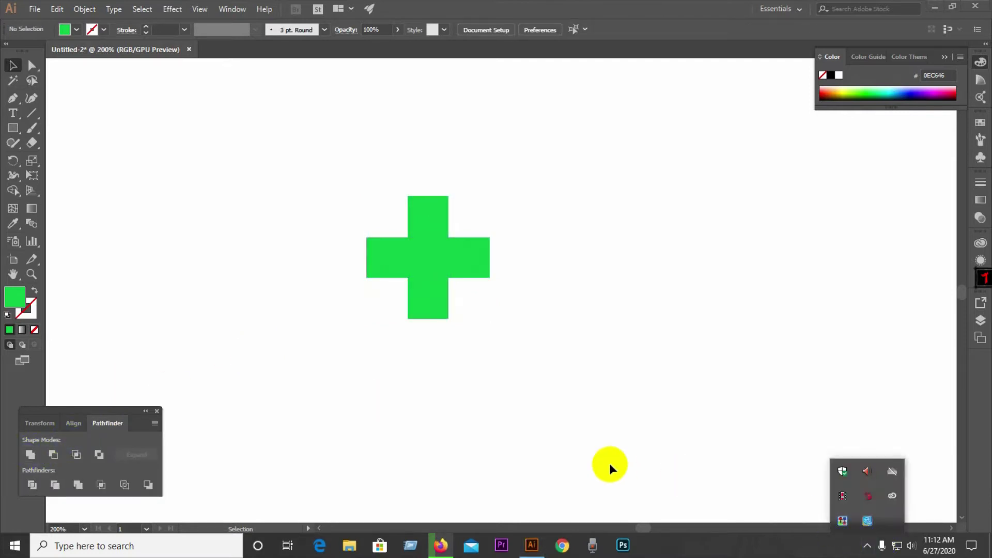
{"action": "left_click", "coordinate": [590, 459]}
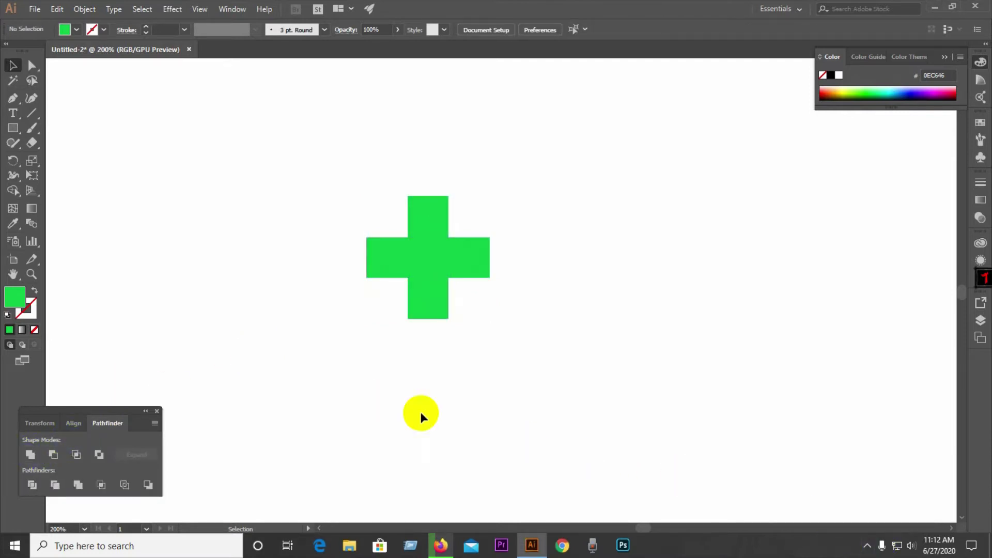
Set the fill to dark grey 272D29 and start a Pen path at the lower-right corner of the cross's vertical bar
{"action": "left_click", "coordinate": [13, 102]}
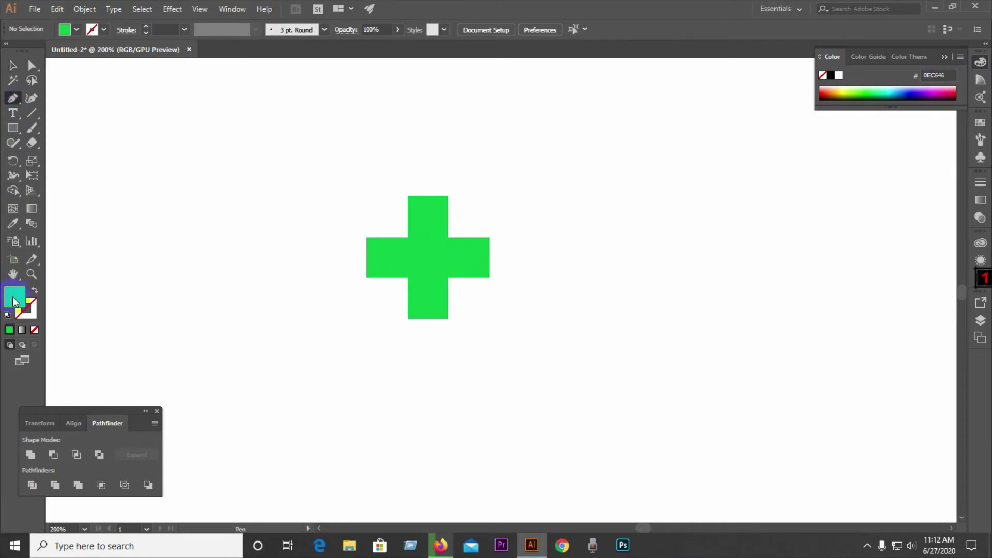
{"action": "double_click", "coordinate": [14, 300]}
{"action": "left_click", "coordinate": [353, 317]}
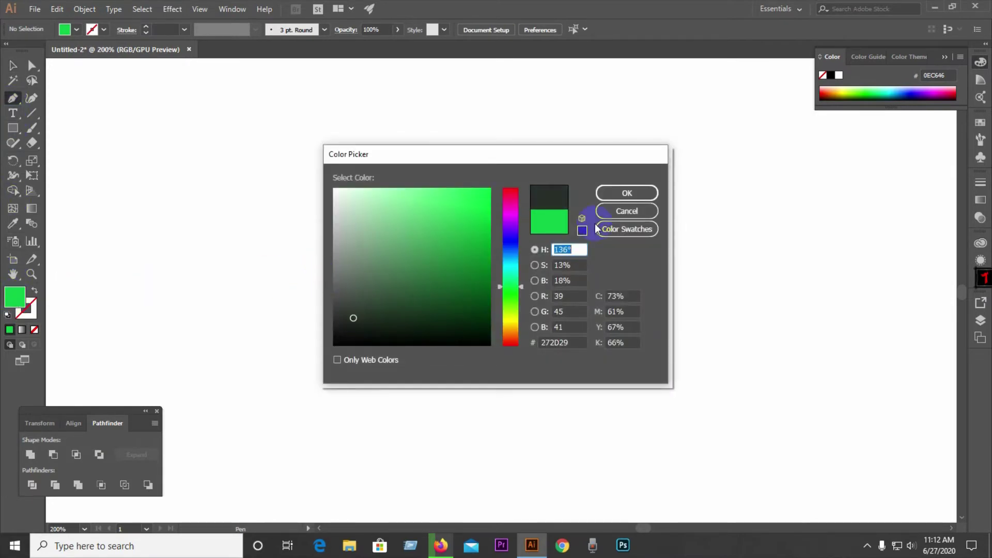
{"action": "left_click", "coordinate": [635, 196]}
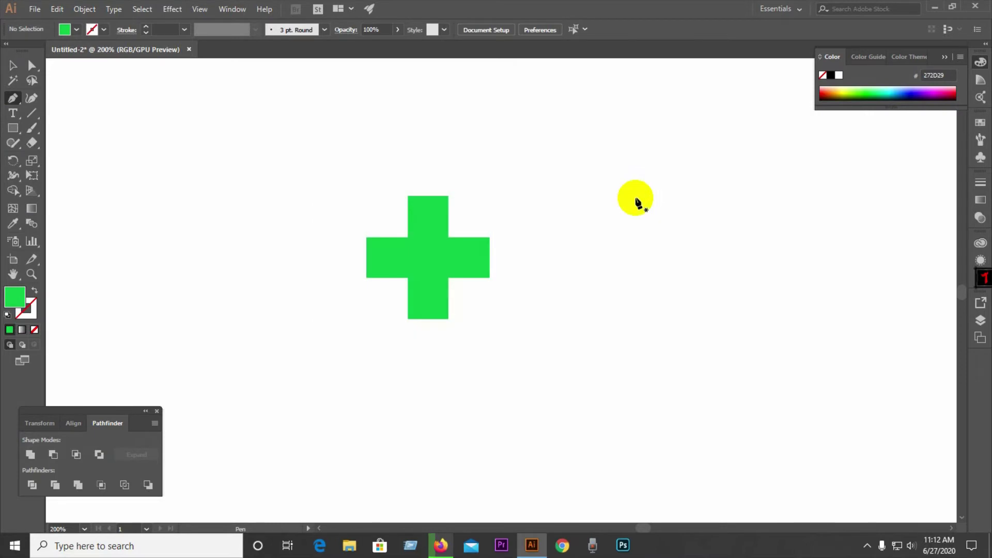
{"action": "left_click", "coordinate": [449, 319]}
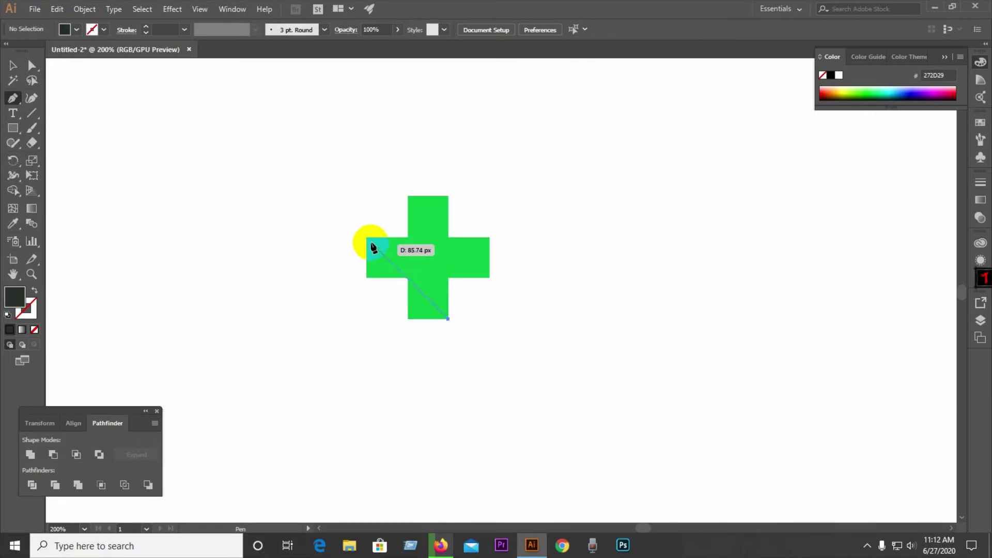
{"action": "left_click_drag", "start_coordinate": [366, 240], "coordinate": [284, 219]}
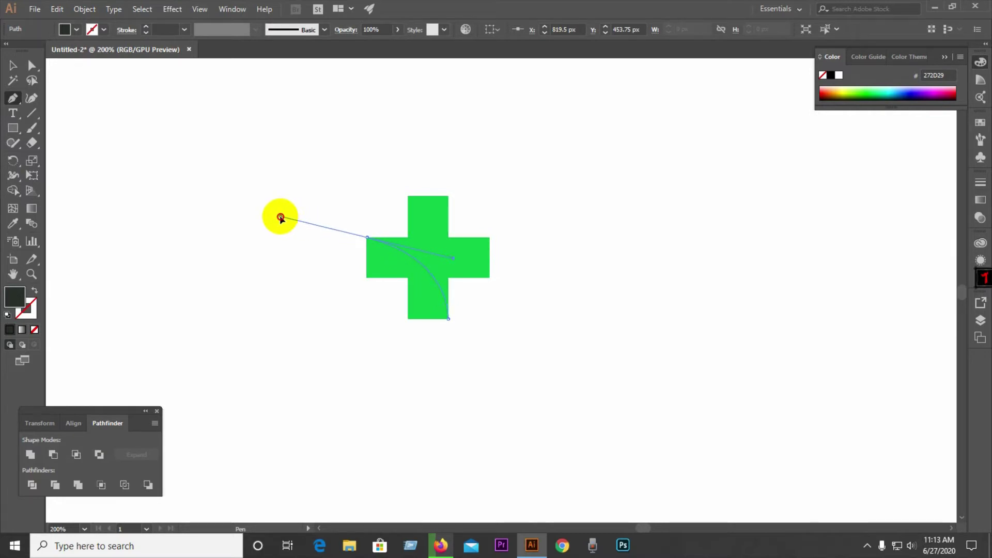
{"action": "left_click_drag", "start_coordinate": [277, 218], "coordinate": [278, 220]}
{"action": "key", "text": "ctrl+z"}
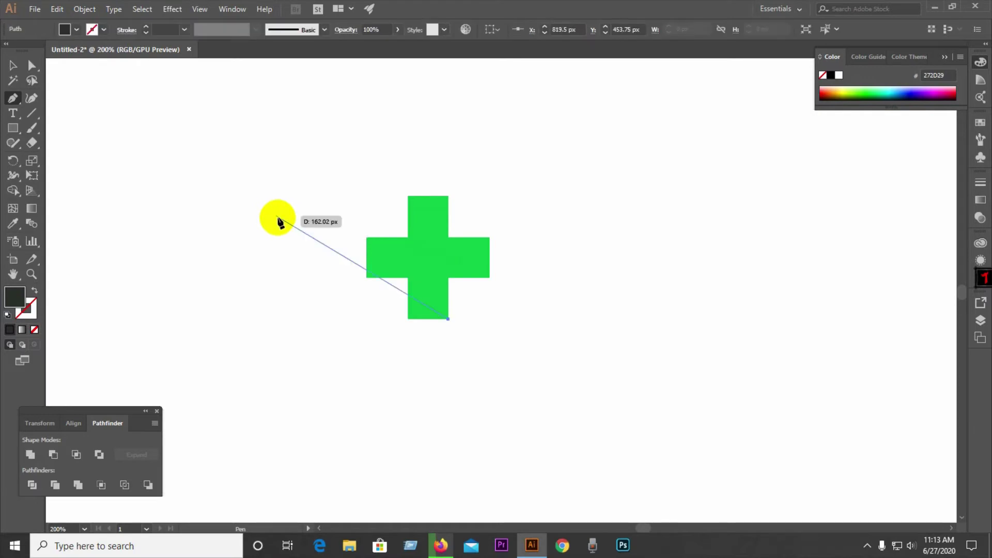
Draw a closed tapered swoosh along the cross's left edge, with curved upper and lower sides meeting at the starting point
{"action": "left_click_drag", "start_coordinate": [366, 237], "coordinate": [291, 223]}
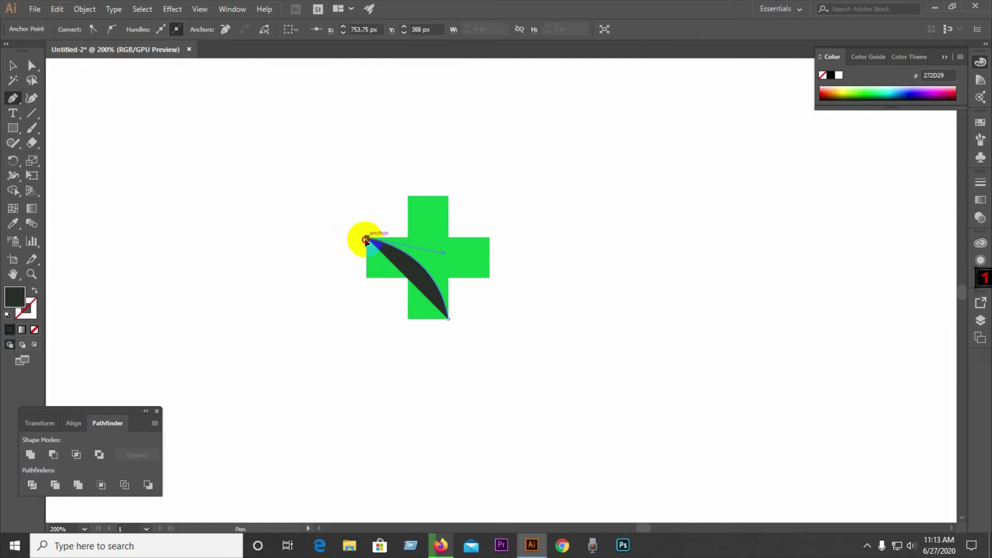
{"action": "left_click_drag", "start_coordinate": [366, 239], "coordinate": [369, 279]}
{"action": "left_click", "coordinate": [367, 278]}
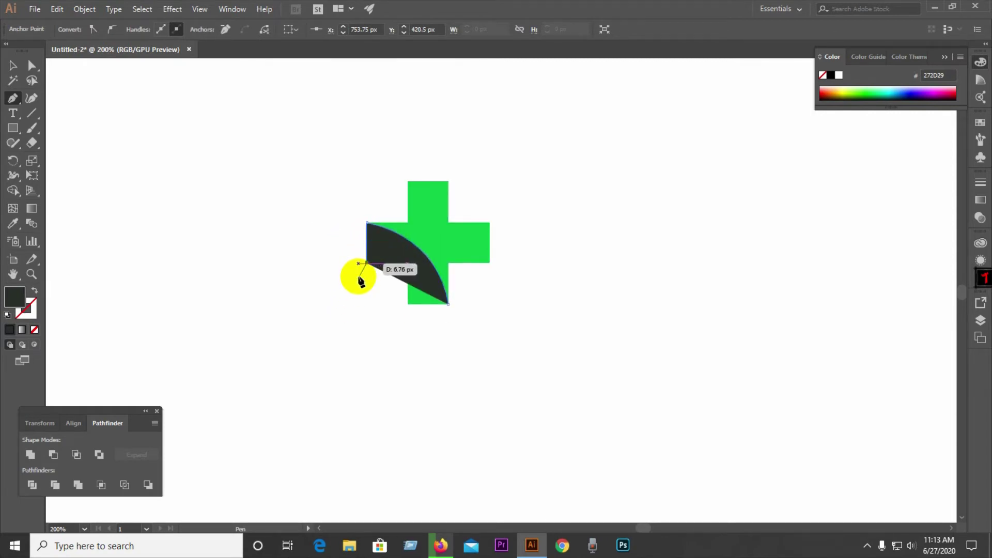
{"action": "scroll", "coordinate": [393, 281], "scroll_direction": "down", "scroll_amount": 2}
{"action": "left_click_drag", "start_coordinate": [448, 289], "coordinate": [470, 341]}
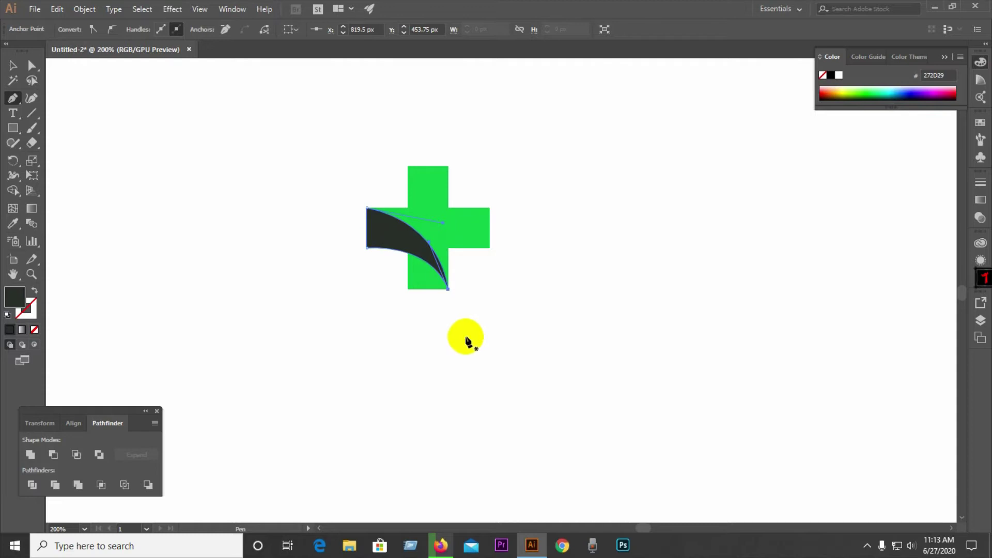
Offset the dark swoosh's path by 4 px with miter joins and a miter limit of 4
{"action": "left_click", "coordinate": [13, 66]}
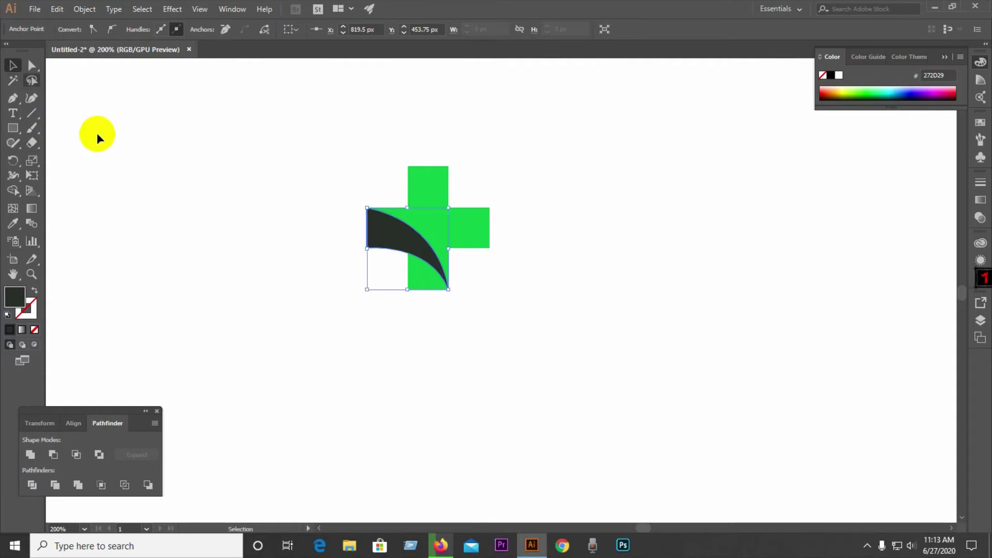
{"action": "left_click", "coordinate": [346, 228]}
{"action": "scroll", "coordinate": [346, 228], "scroll_direction": "up", "scroll_amount": 3}
{"action": "left_click", "coordinate": [472, 247]}
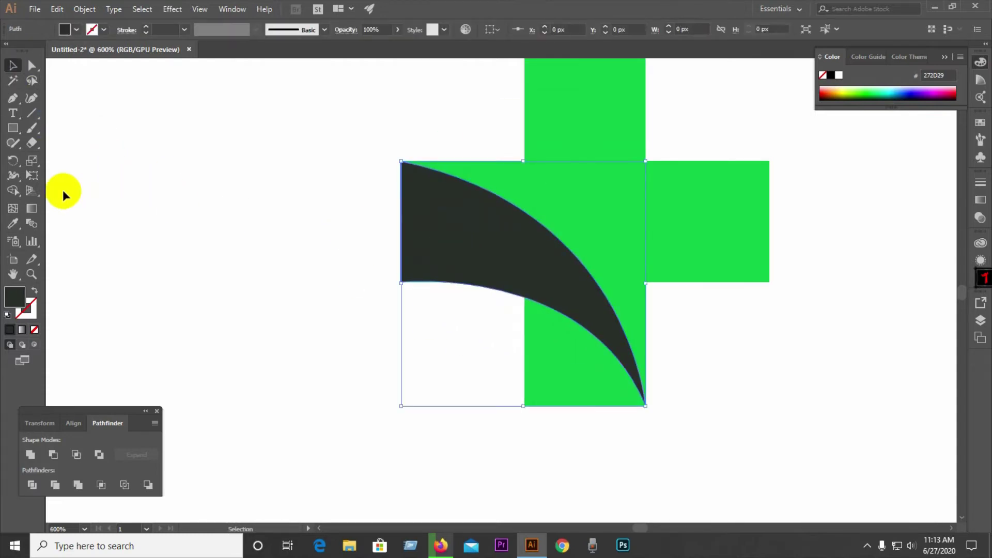
{"action": "left_click", "coordinate": [79, 12]}
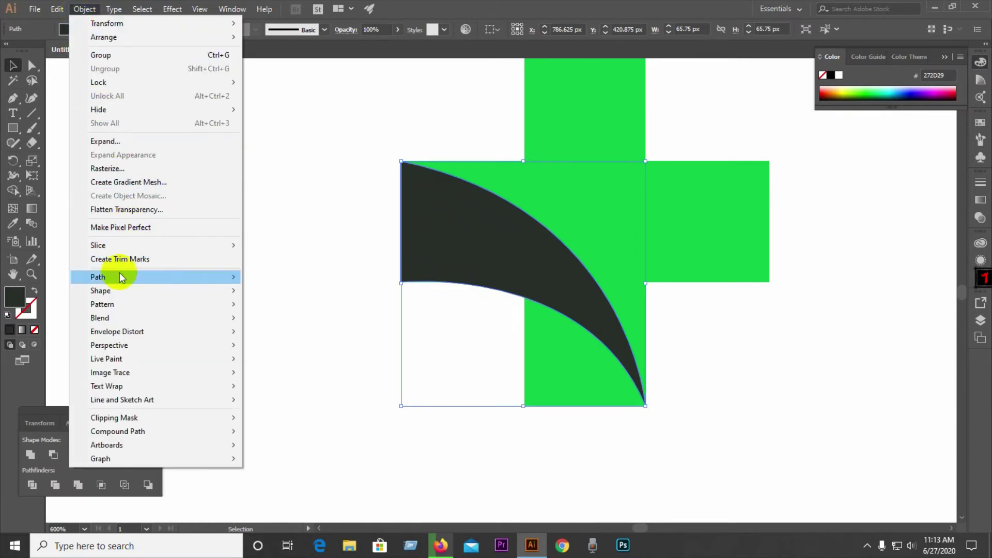
{"action": "mouse_move", "coordinate": [119, 274]}
{"action": "left_click", "coordinate": [282, 322]}
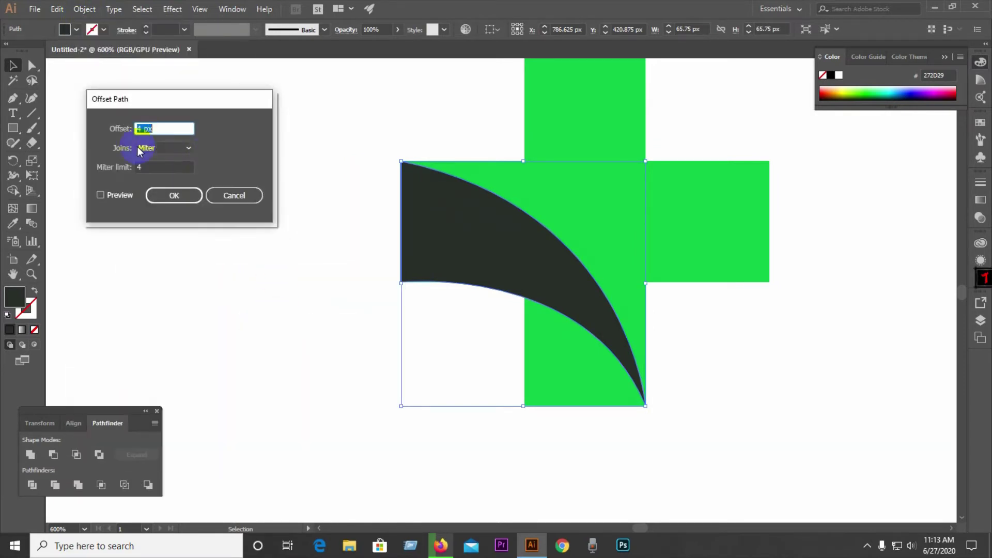
{"action": "left_click", "coordinate": [114, 193]}
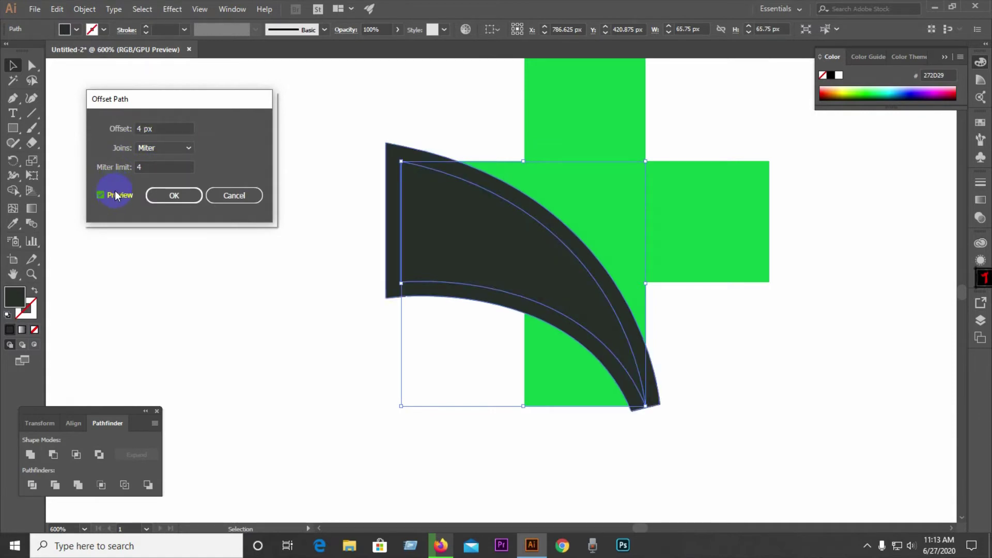
{"action": "left_click", "coordinate": [174, 196]}
Divide all the overlapping cross and swoosh shapes with Pathfinder and ungroup the resulting pieces
{"action": "key", "text": "ctrl+a"}
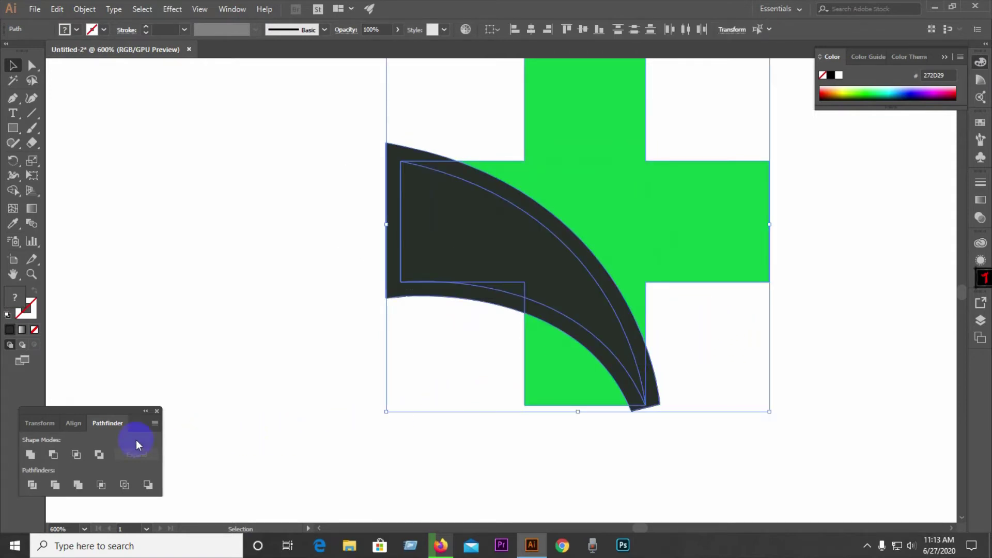
{"action": "left_click", "coordinate": [32, 485]}
{"action": "right_click", "coordinate": [448, 266]}
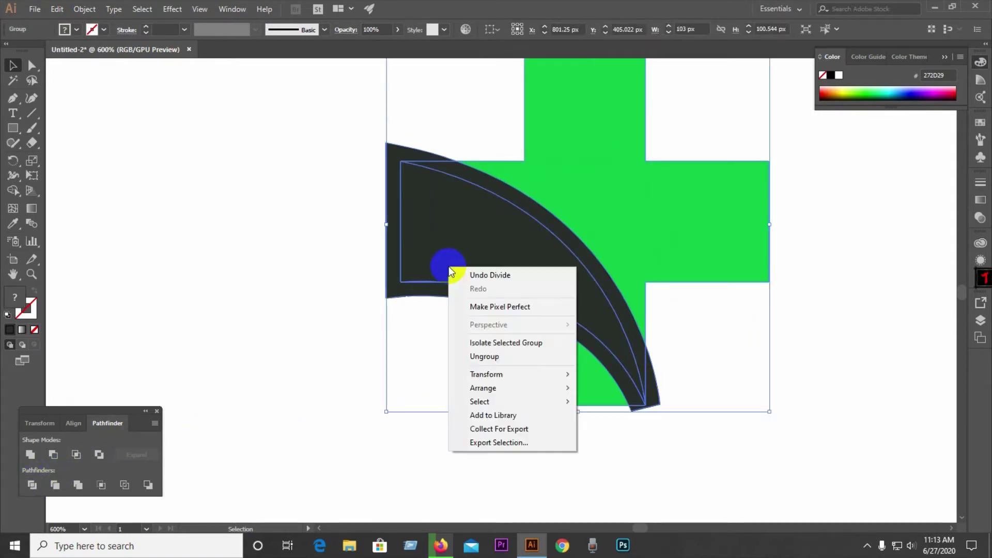
{"action": "left_click", "coordinate": [472, 357]}
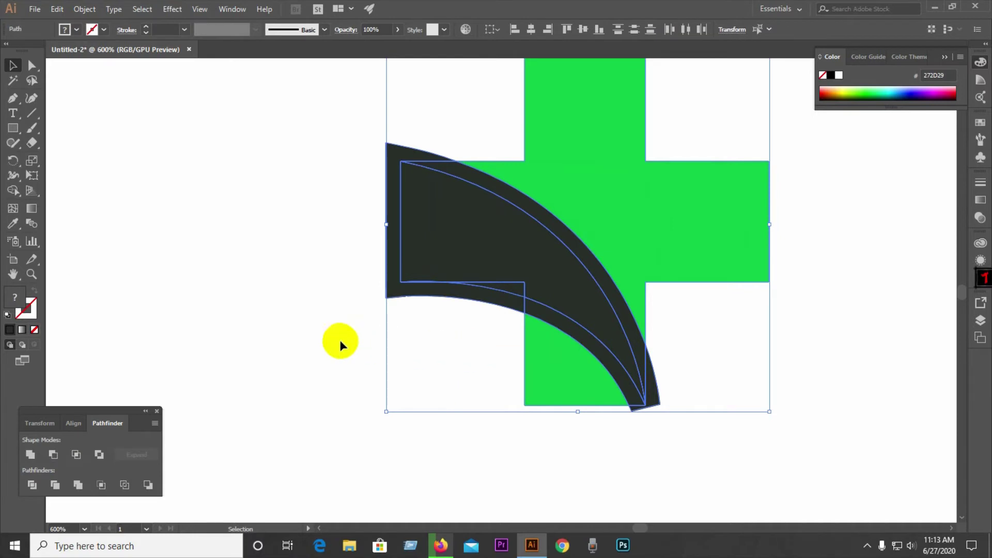
{"action": "left_click", "coordinate": [294, 336]}
Delete the offset outline pieces around the dark swoosh to leave a white gap between it and the green cross
{"action": "left_click", "coordinate": [394, 266]}
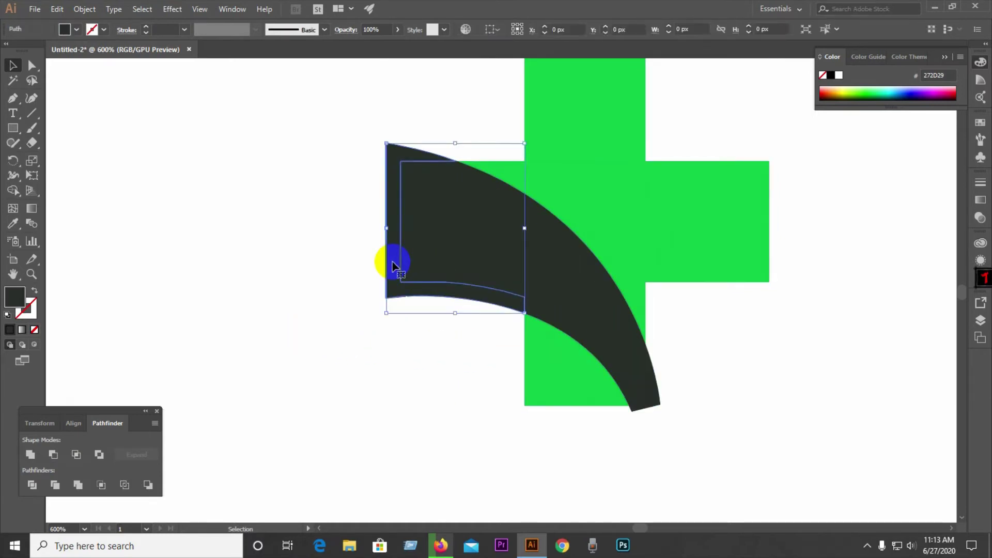
{"action": "key", "text": "Delete"}
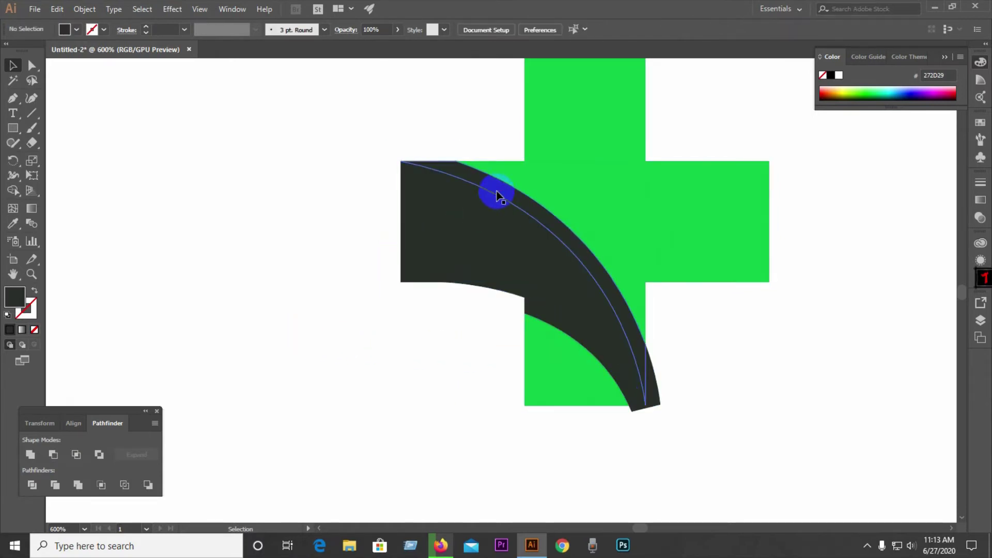
{"action": "left_click", "coordinate": [497, 195]}
{"action": "key", "text": "Delete"}
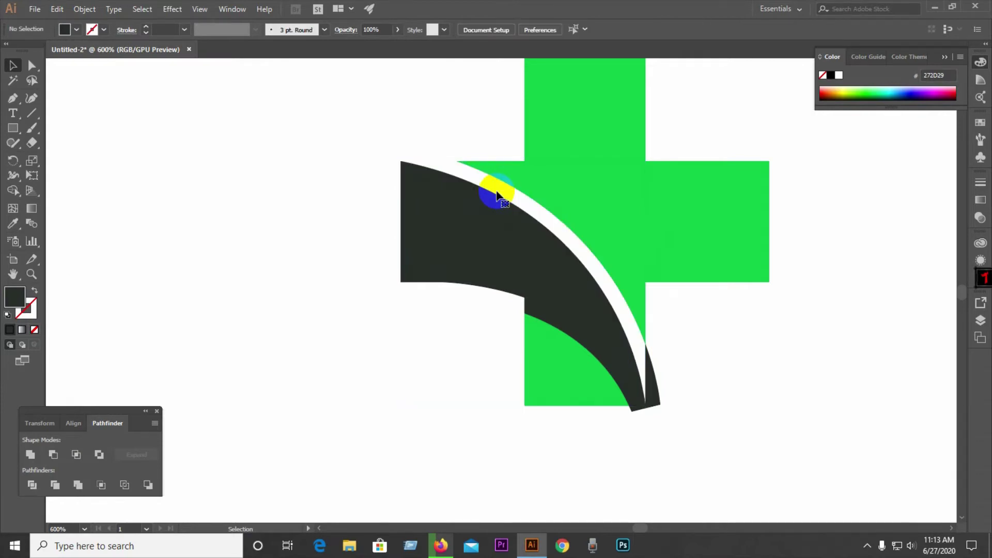
{"action": "left_click", "coordinate": [658, 397]}
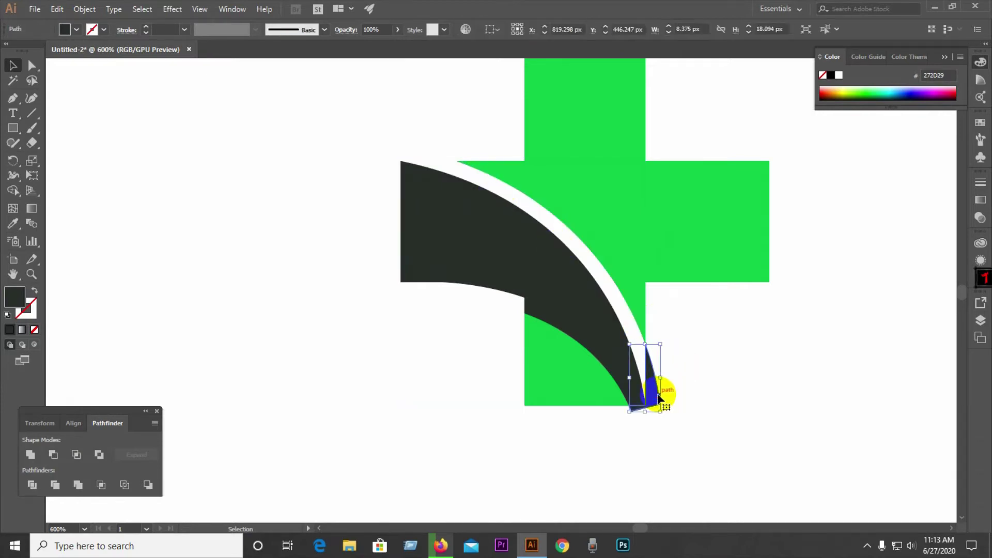
{"action": "key", "text": "Delete"}
{"action": "left_click", "coordinate": [608, 361]}
{"action": "key", "text": "Delete"}
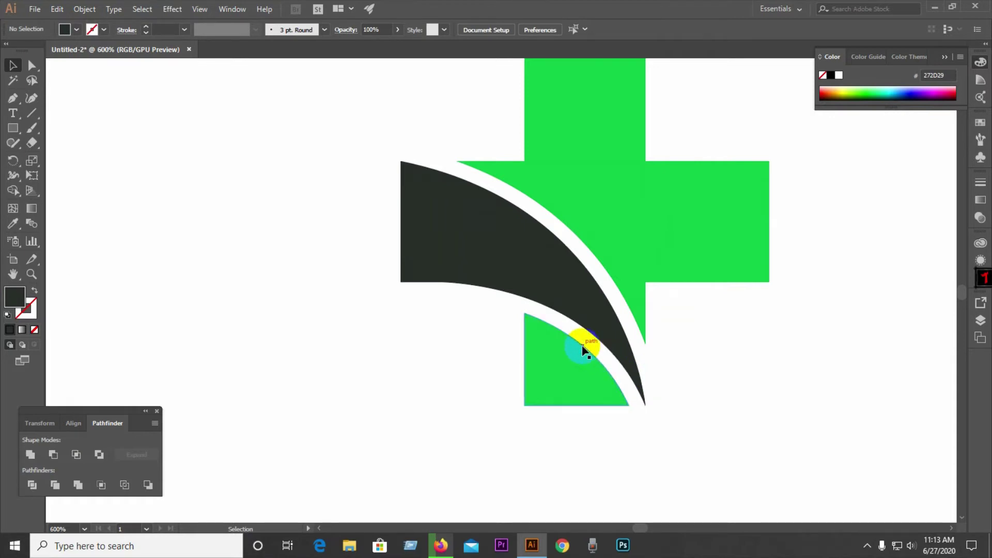
Duplicate the whole cross logo to the right of the original
{"action": "scroll", "coordinate": [290, 332], "scroll_direction": "down", "scroll_amount": 1}
{"action": "scroll", "coordinate": [290, 332], "scroll_direction": "down", "scroll_amount": 1}
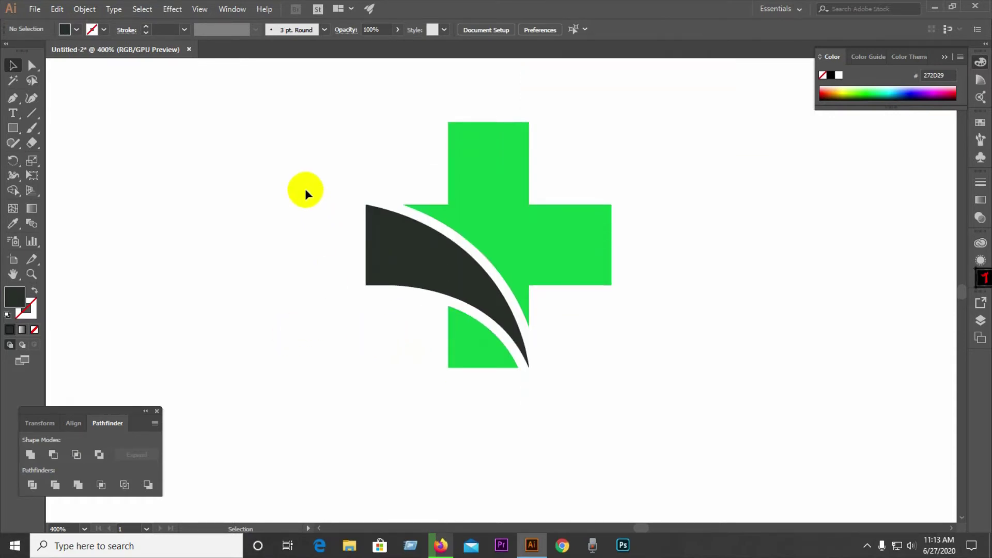
{"action": "left_click_drag", "start_coordinate": [297, 133], "coordinate": [574, 352]}
{"action": "scroll", "coordinate": [210, 339], "scroll_direction": "down", "scroll_amount": 2}
{"action": "left_click", "coordinate": [339, 293]}
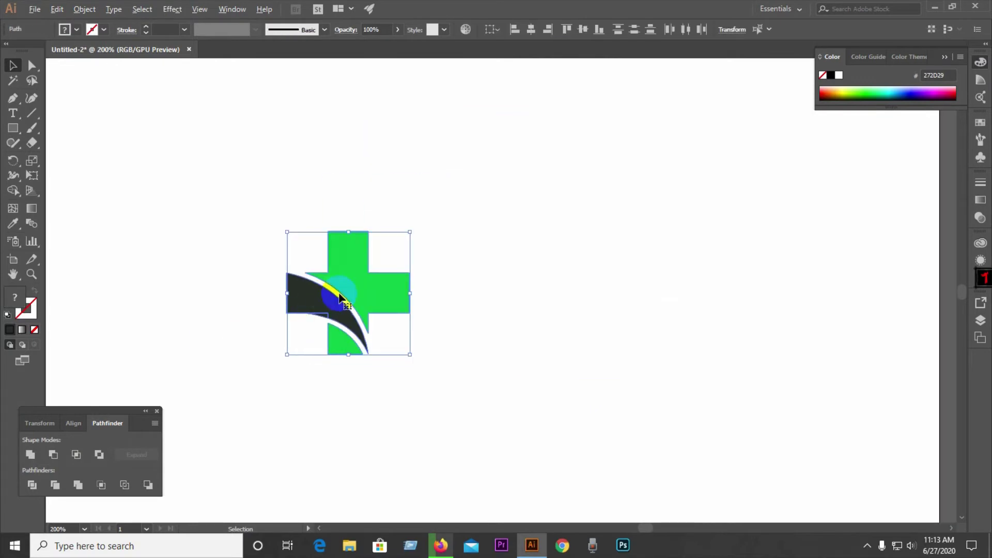
{"action": "left_click_drag", "start_coordinate": [357, 297], "coordinate": [515, 295]}
{"action": "left_click", "coordinate": [579, 365]}
Unite the dark swoosh pieces of the original logo into one shape
{"action": "scroll", "coordinate": [302, 331], "scroll_direction": "up", "scroll_amount": 3}
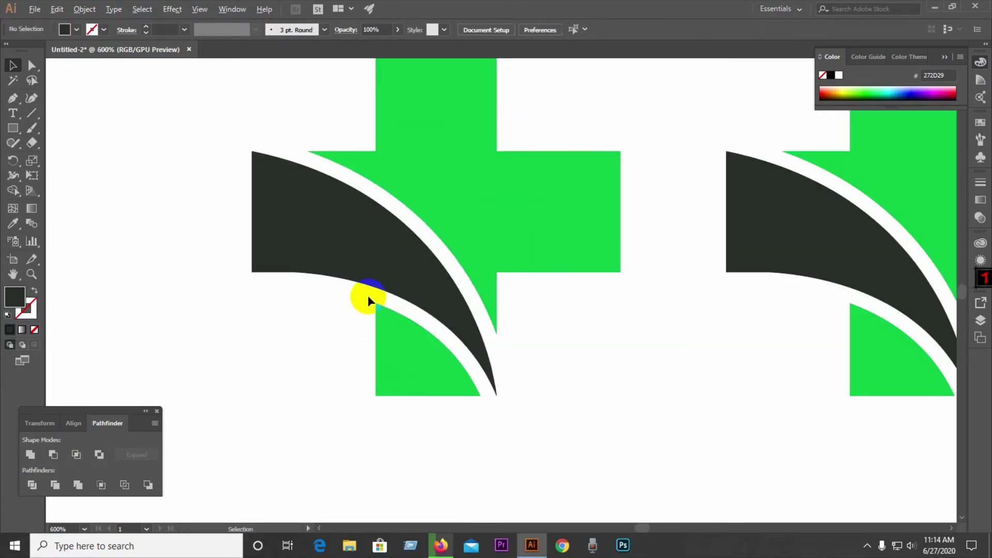
{"action": "left_click", "coordinate": [372, 287]}
{"action": "left_click", "coordinate": [403, 271], "text": "shift"}
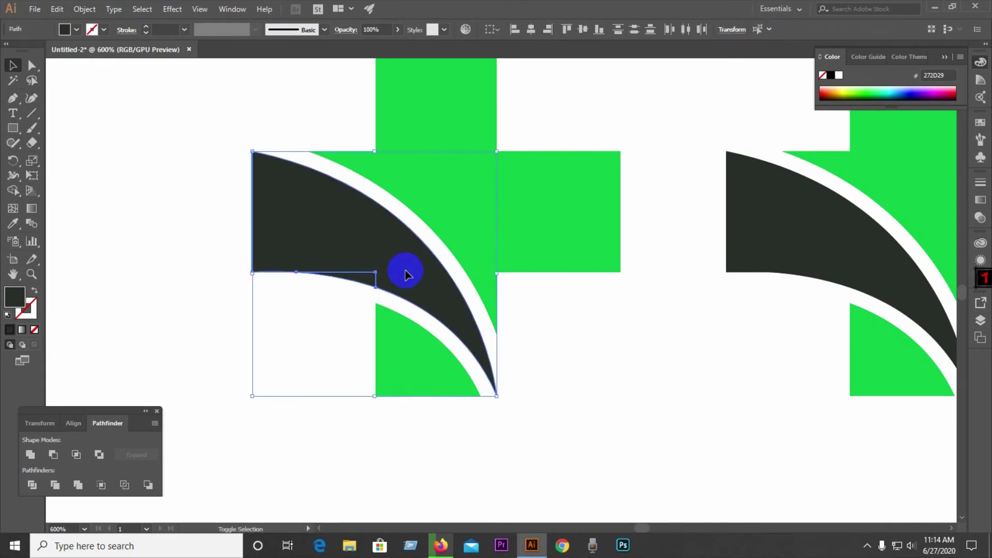
{"action": "left_click", "coordinate": [30, 455]}
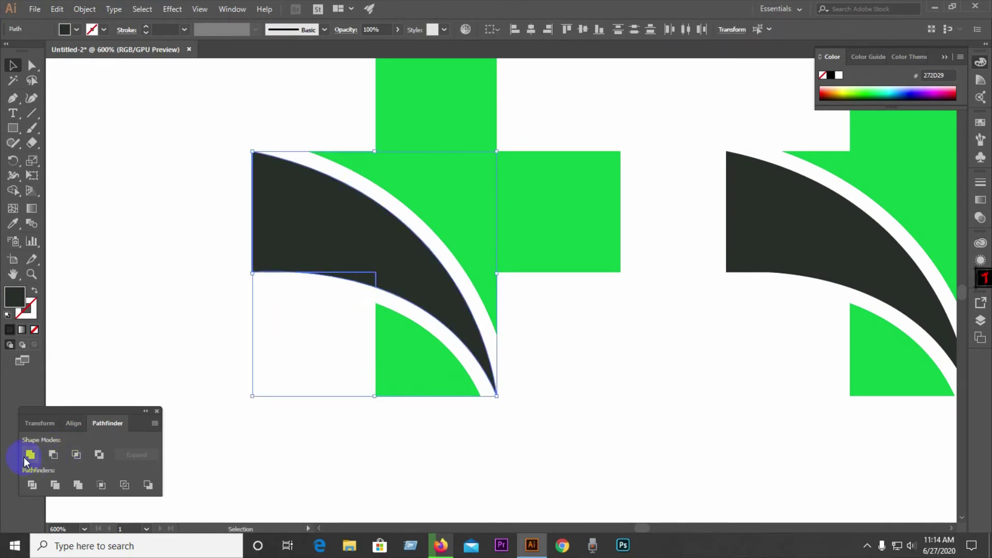
Delete the large green cross piece from the original logo, keeping the dark swoosh and the small green corner
{"action": "left_click", "coordinate": [222, 356]}
{"action": "scroll", "coordinate": [365, 362], "scroll_direction": "down", "scroll_amount": 2}
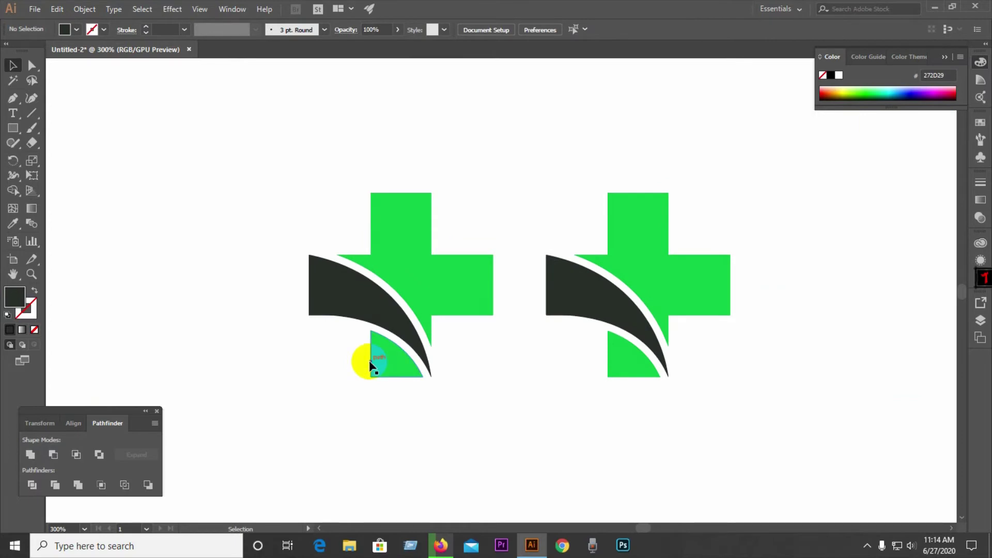
{"action": "scroll", "coordinate": [284, 346], "scroll_direction": "down", "scroll_amount": 2}
{"action": "left_click", "coordinate": [451, 284]}
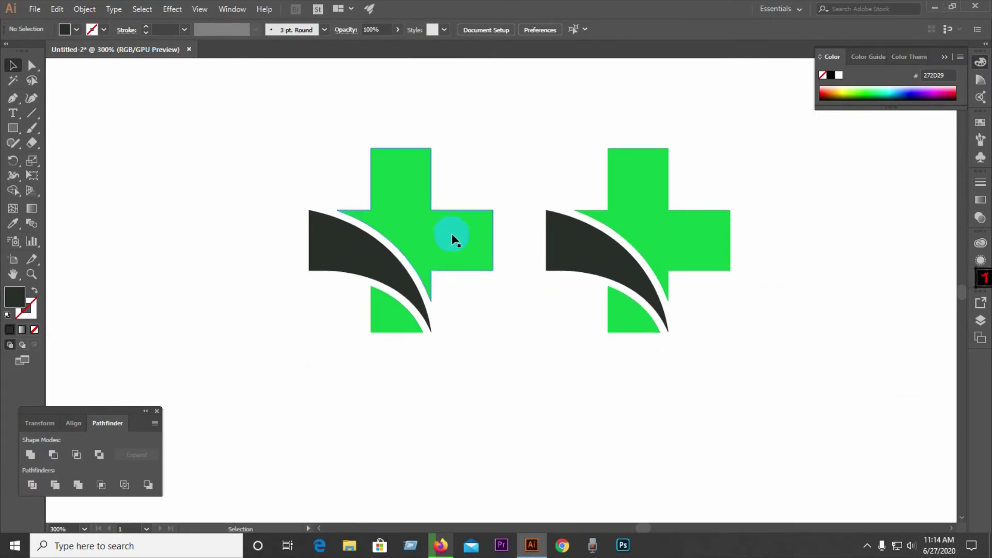
{"action": "left_click", "coordinate": [453, 238]}
{"action": "key", "text": "Delete"}
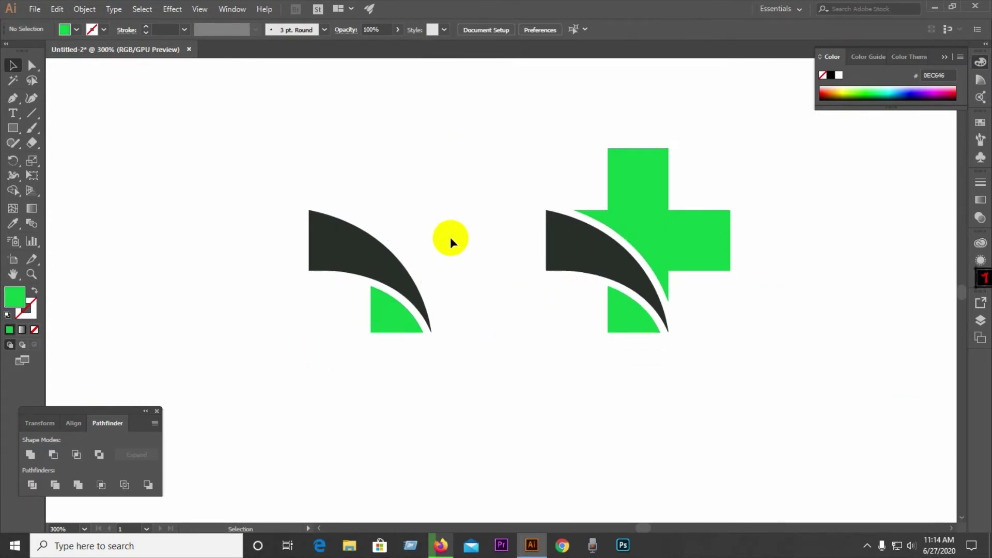
Group the original logo's dark swoosh with the small green piece below it
{"action": "left_click_drag", "start_coordinate": [354, 306], "coordinate": [394, 288]}
{"action": "right_click", "coordinate": [442, 179]}
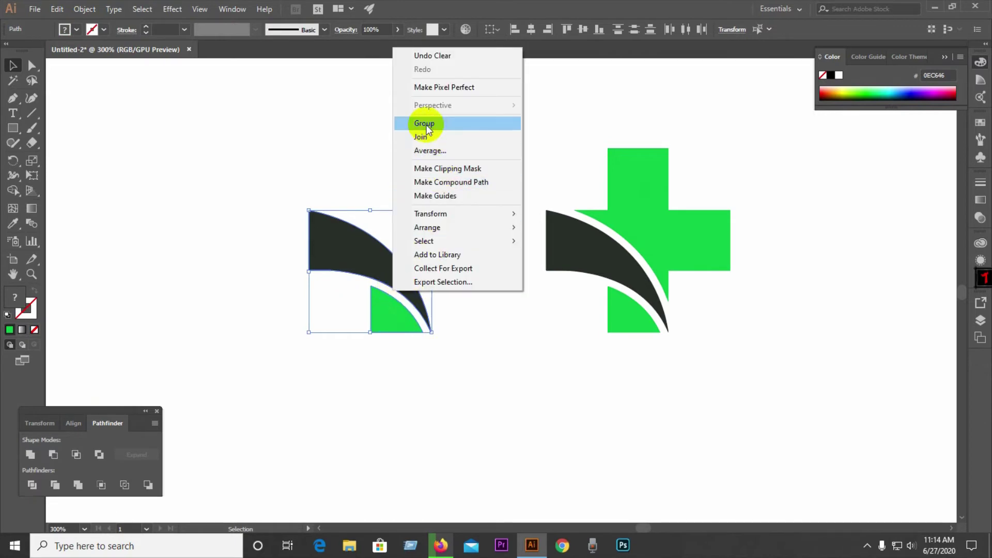
{"action": "left_click", "coordinate": [422, 123]}
{"action": "left_click", "coordinate": [449, 184]}
Duplicate the swoosh group, rotate the copy 180 degrees and place it above and to the right of the original as the opposite half
{"action": "left_click_drag", "start_coordinate": [398, 282], "coordinate": [415, 209]}
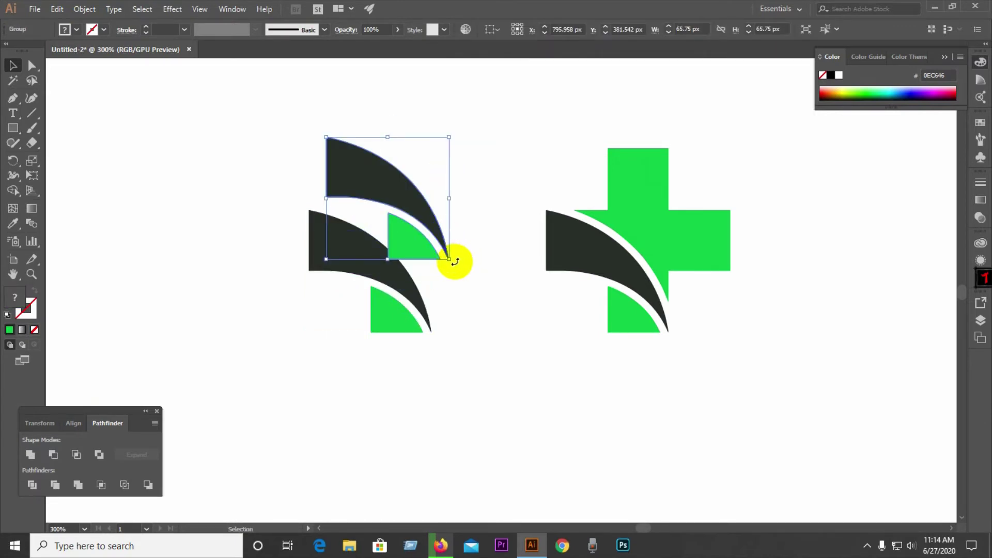
{"action": "left_click_drag", "start_coordinate": [454, 260], "coordinate": [327, 137]}
{"action": "left_click", "coordinate": [358, 218]}
{"action": "left_click_drag", "start_coordinate": [359, 220], "coordinate": [419, 240]}
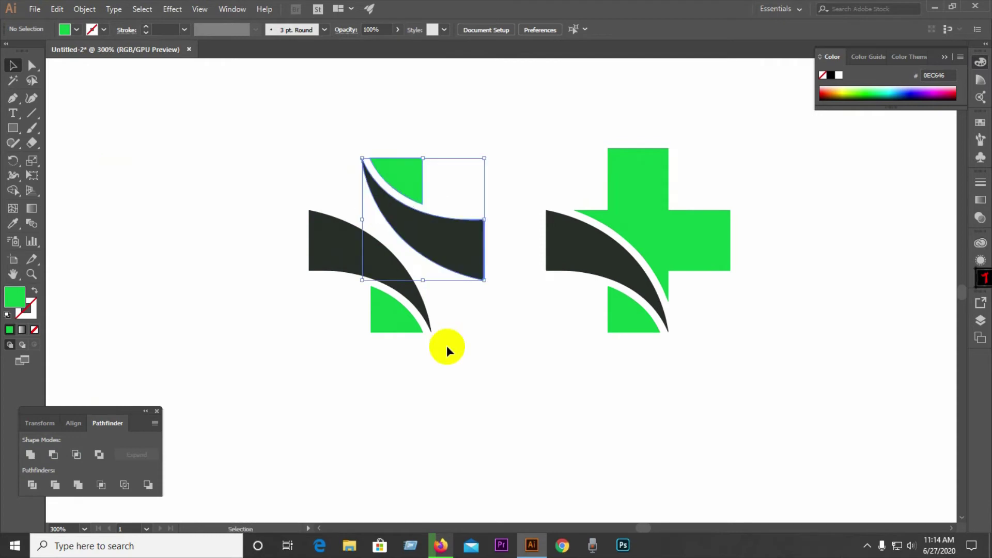
{"action": "left_click", "coordinate": [447, 349]}
Move the spare complete cross logo farther to the right, away from the two swoosh groups
{"action": "left_click_drag", "start_coordinate": [681, 259], "coordinate": [860, 253]}
{"action": "left_click", "coordinate": [535, 194]}
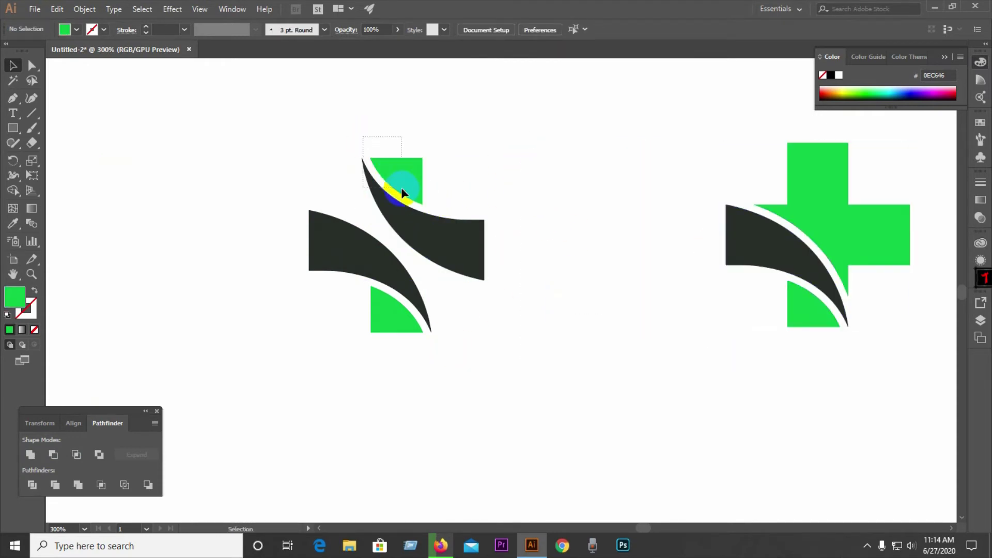
Nudge the rotated swoosh group slightly down and right to line it up with the lower group
{"action": "left_click", "coordinate": [401, 189]}
{"action": "left_click_drag", "start_coordinate": [404, 194], "coordinate": [404, 195]}
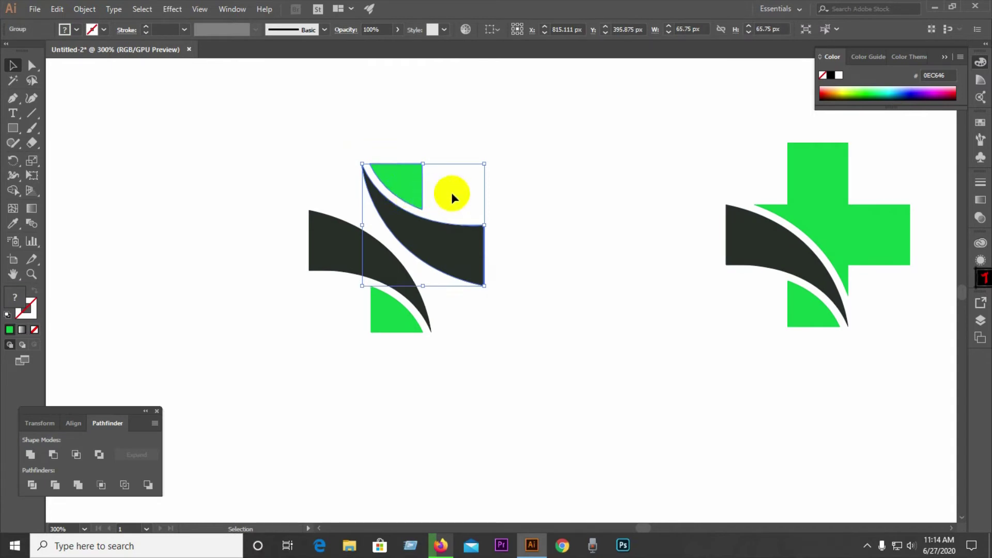
{"action": "key", "text": "Right"}
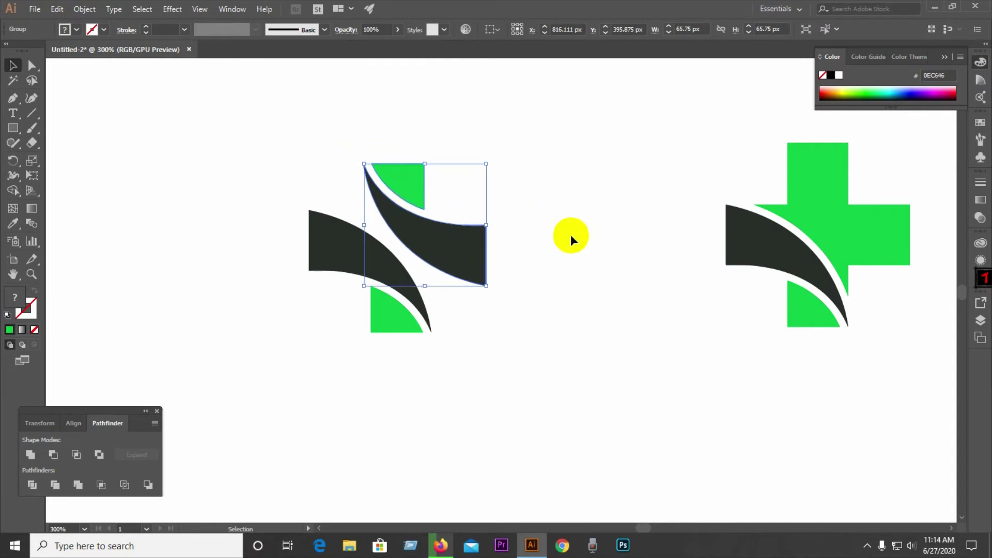
{"action": "left_click", "coordinate": [244, 190]}
{"action": "left_click", "coordinate": [31, 112]}
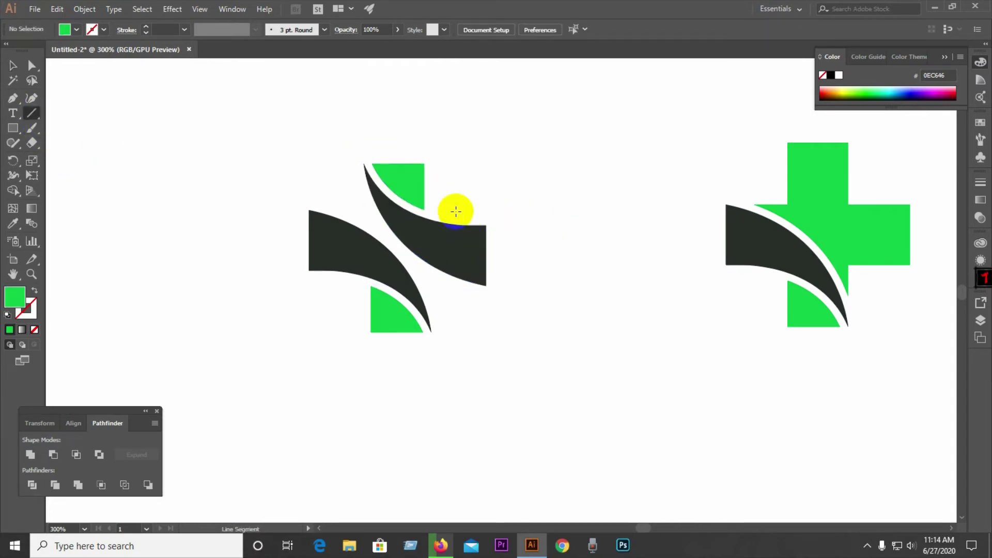
{"action": "left_click_drag", "start_coordinate": [428, 172], "coordinate": [424, 164]}
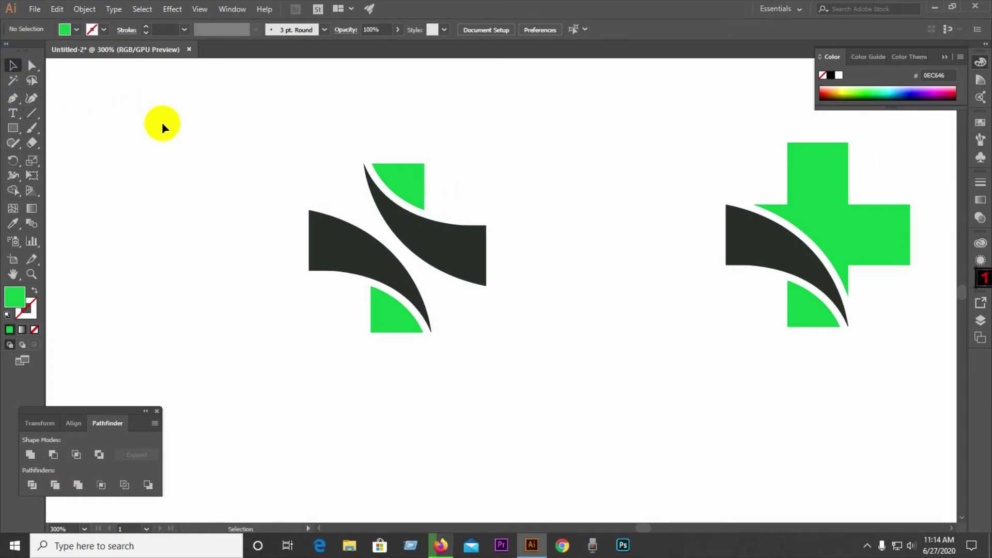
{"action": "left_click", "coordinate": [401, 194]}
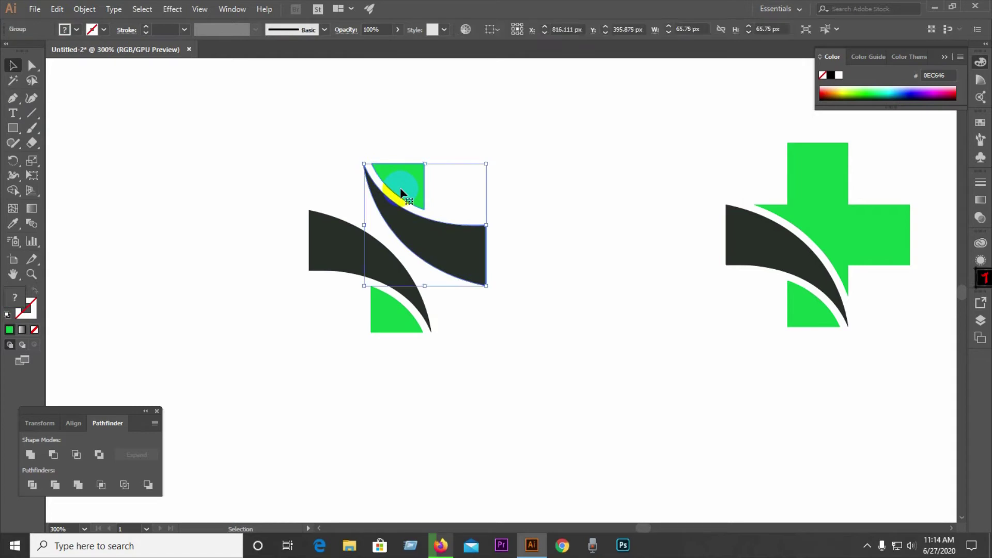
{"action": "left_click_drag", "start_coordinate": [401, 192], "coordinate": [401, 194]}
{"action": "left_click", "coordinate": [594, 192]}
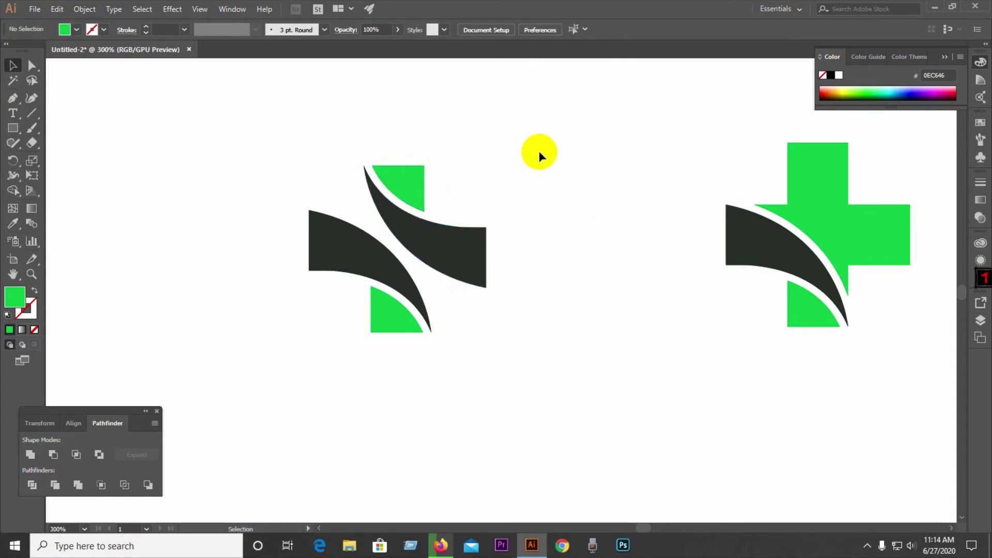
Switch to Firefox, bring the VectorStock black leaf icons image into the Illustrator document and place it beside the artboard
{"action": "scroll", "coordinate": [538, 151], "scroll_direction": "down", "scroll_amount": 1}
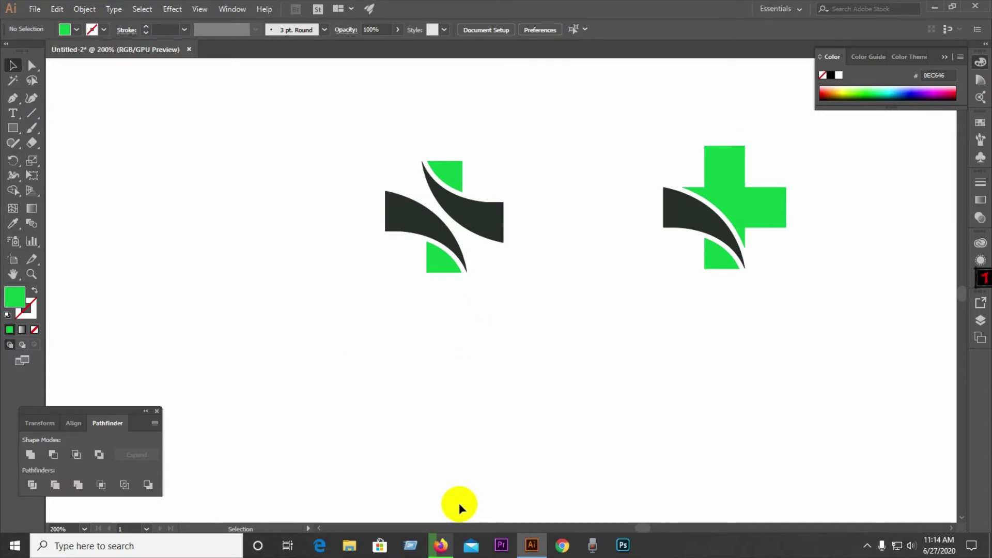
{"action": "left_click", "coordinate": [434, 552]}
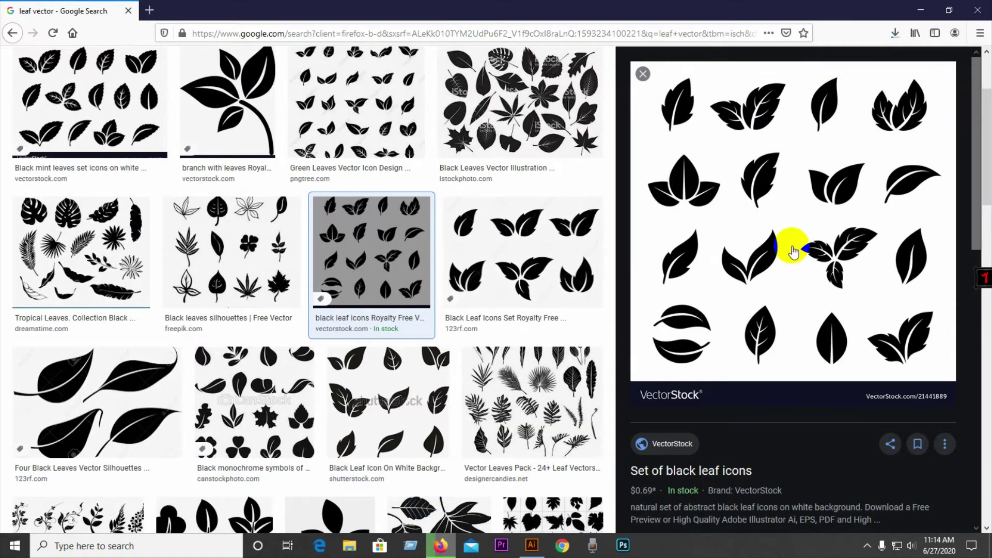
{"action": "left_click_drag", "start_coordinate": [793, 250], "coordinate": [234, 271]}
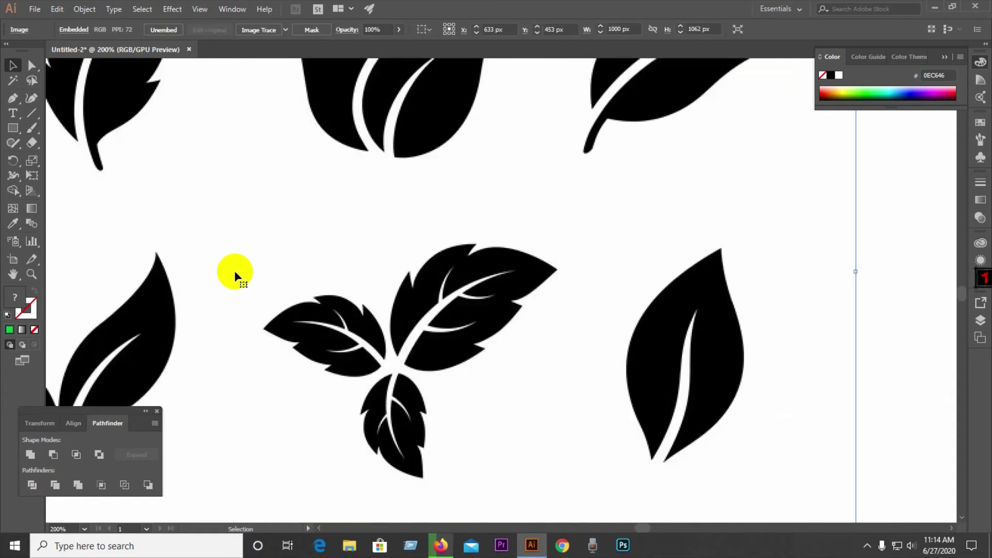
{"action": "scroll", "coordinate": [305, 305], "scroll_direction": "down", "scroll_amount": 5}
{"action": "left_click_drag", "start_coordinate": [321, 310], "coordinate": [558, 299]}
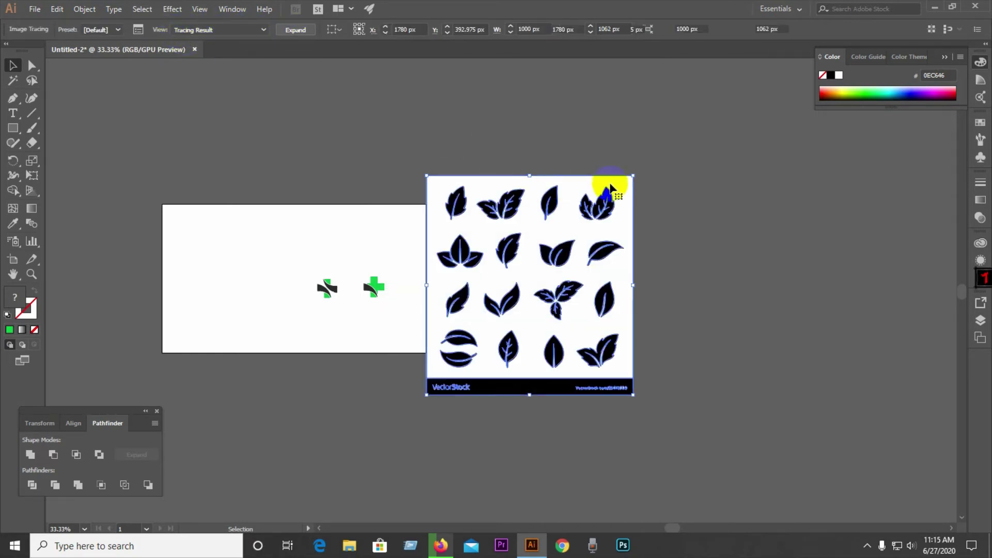
Expand the traced leaf image and delete its white background shape
{"action": "scroll", "coordinate": [640, 181], "scroll_direction": "up", "scroll_amount": 4}
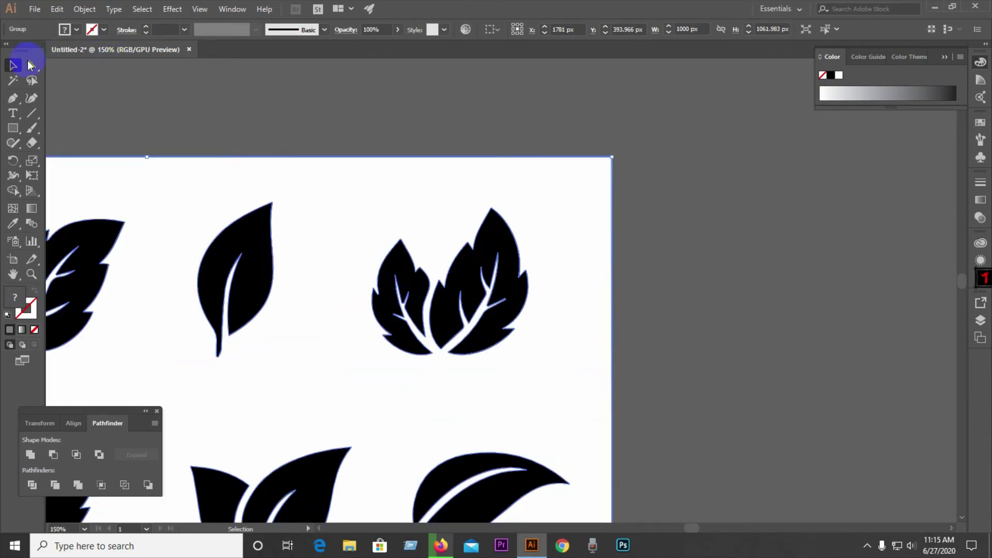
{"action": "left_click", "coordinate": [31, 64]}
{"action": "left_click", "coordinate": [612, 159]}
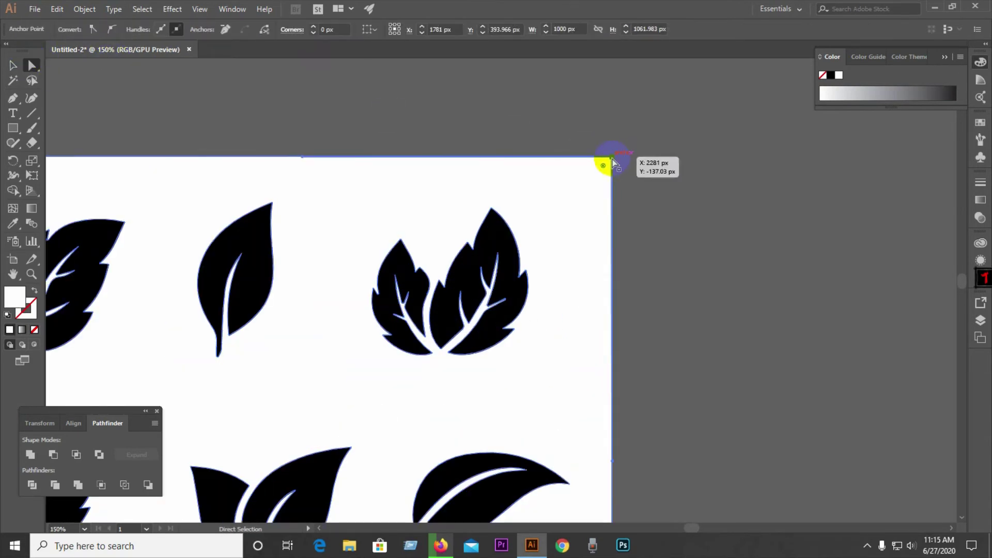
{"action": "key", "text": "Delete"}
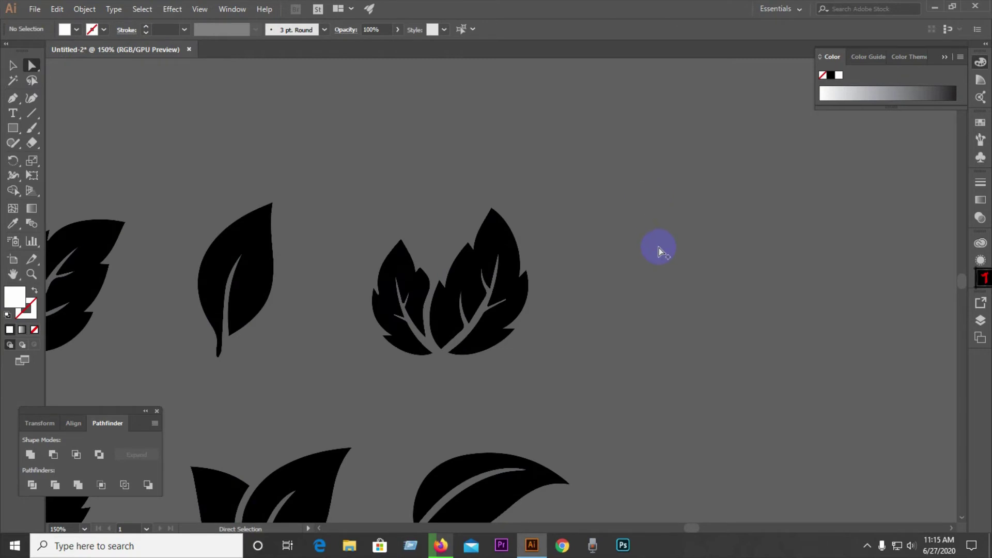
{"action": "scroll", "coordinate": [661, 248], "scroll_direction": "down", "scroll_amount": 4}
{"action": "scroll", "coordinate": [588, 265], "scroll_direction": "up", "scroll_amount": 2}
{"action": "scroll", "coordinate": [588, 266], "scroll_direction": "down", "scroll_amount": 2}
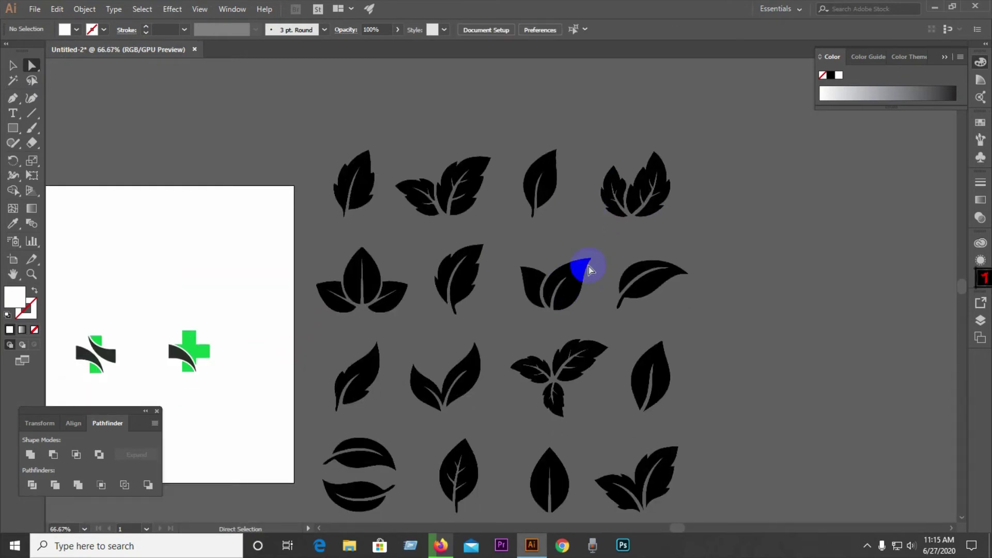
{"action": "scroll", "coordinate": [660, 313], "scroll_direction": "down", "scroll_amount": 1}
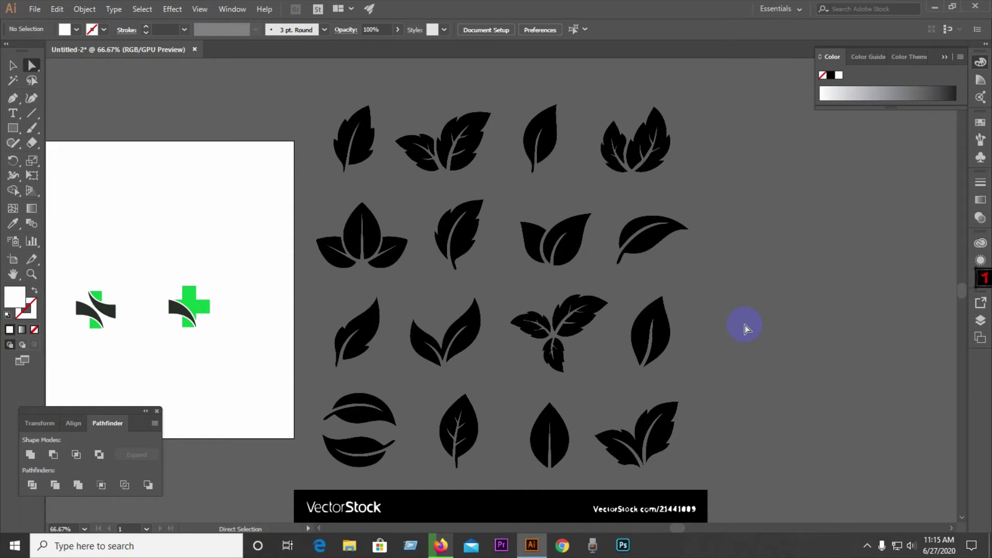
{"action": "scroll", "coordinate": [744, 325], "scroll_direction": "down", "scroll_amount": 2}
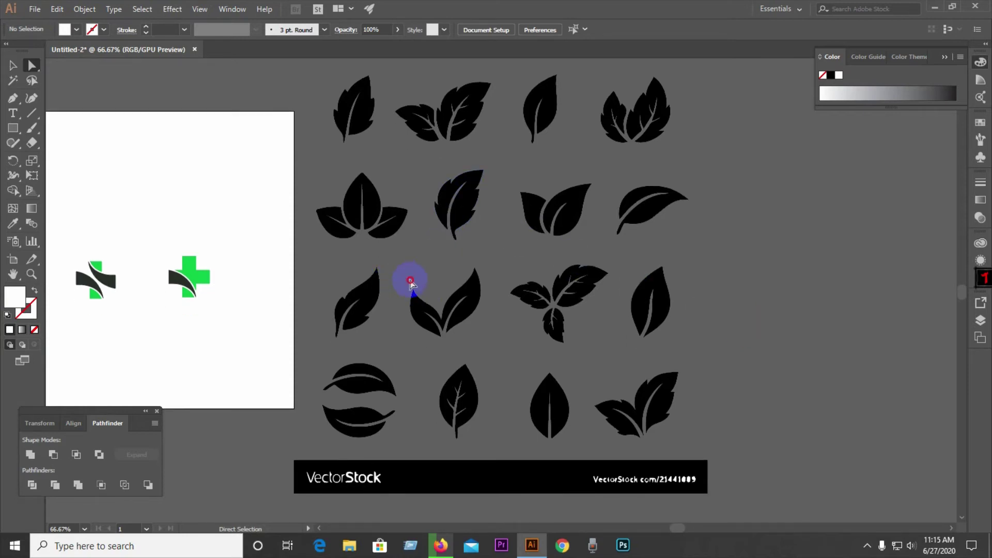
{"action": "left_click_drag", "start_coordinate": [411, 282], "coordinate": [455, 329]}
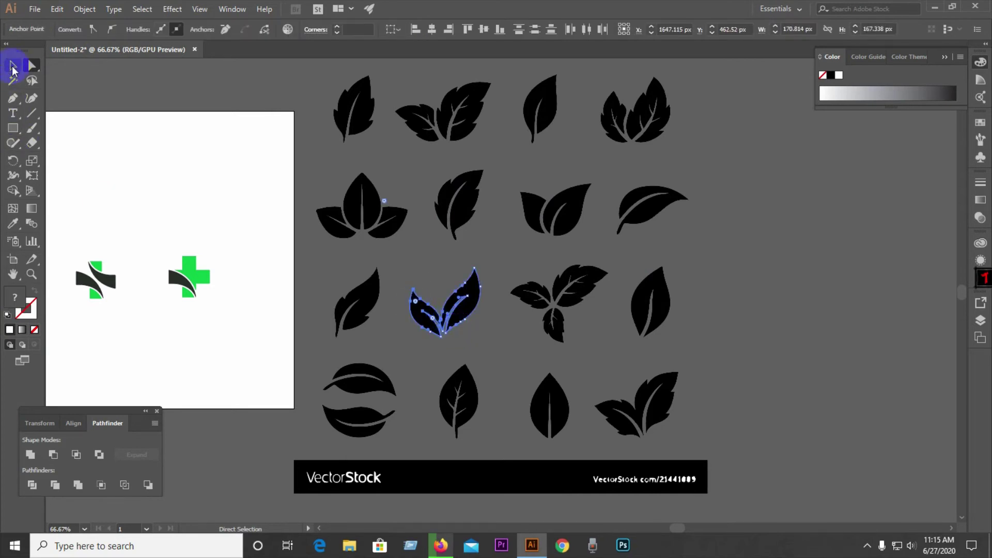
{"action": "left_click", "coordinate": [13, 66]}
{"action": "left_click_drag", "start_coordinate": [464, 312], "coordinate": [204, 212]}
{"action": "key", "text": "ctrl+z"}
Ungroup the traced leaf icons and clear the selection
{"action": "right_click", "coordinate": [455, 312]}
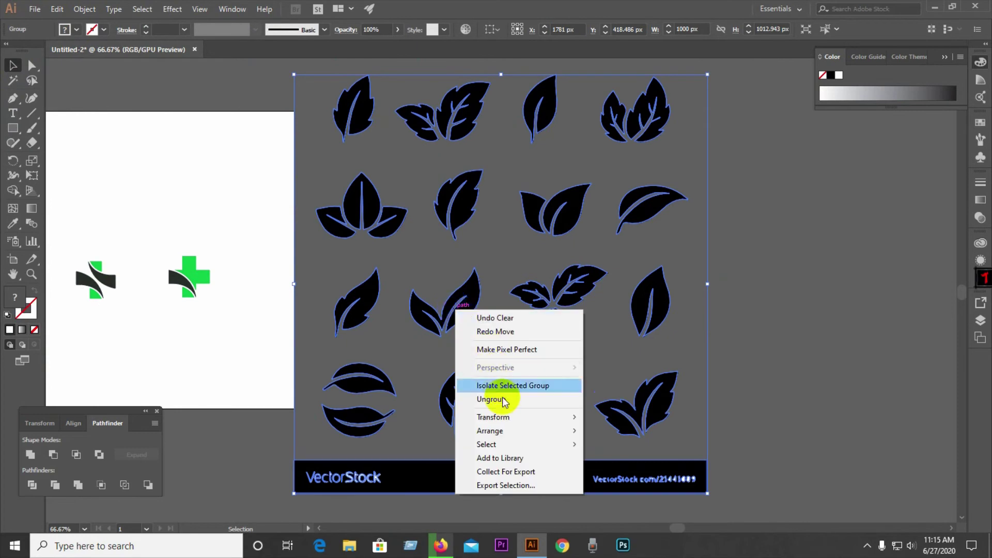
{"action": "left_click", "coordinate": [496, 399]}
{"action": "left_click", "coordinate": [428, 295]}
{"action": "left_click", "coordinate": [462, 324]}
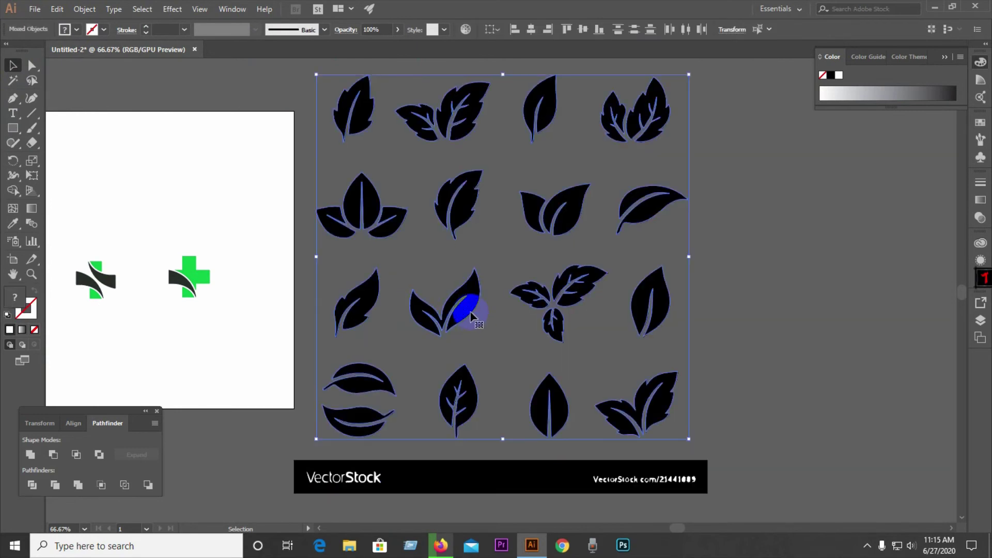
{"action": "right_click", "coordinate": [470, 312]}
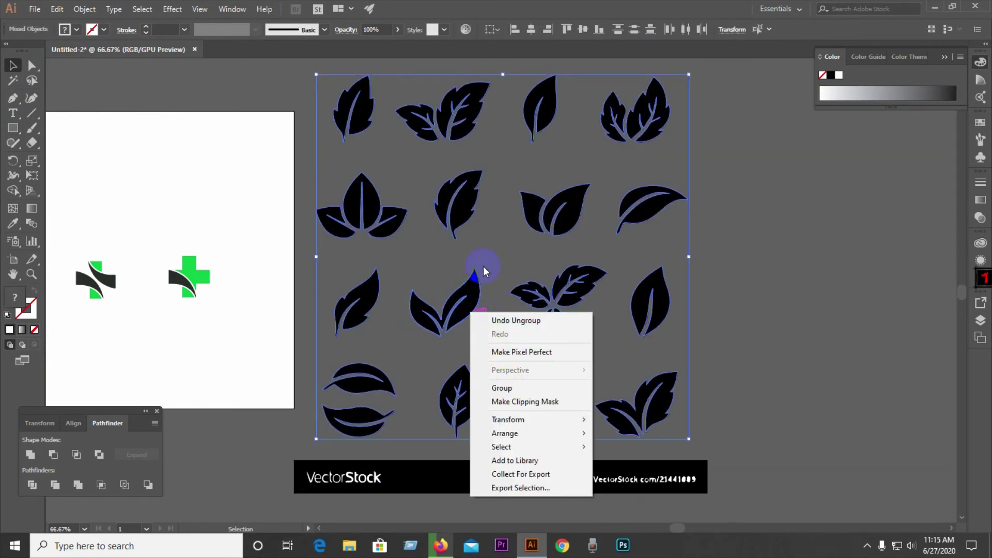
{"action": "left_click", "coordinate": [472, 252]}
Move the two-leaf sprout icon from the third row onto the artboard, above the complete cross logo
{"action": "left_click", "coordinate": [478, 300]}
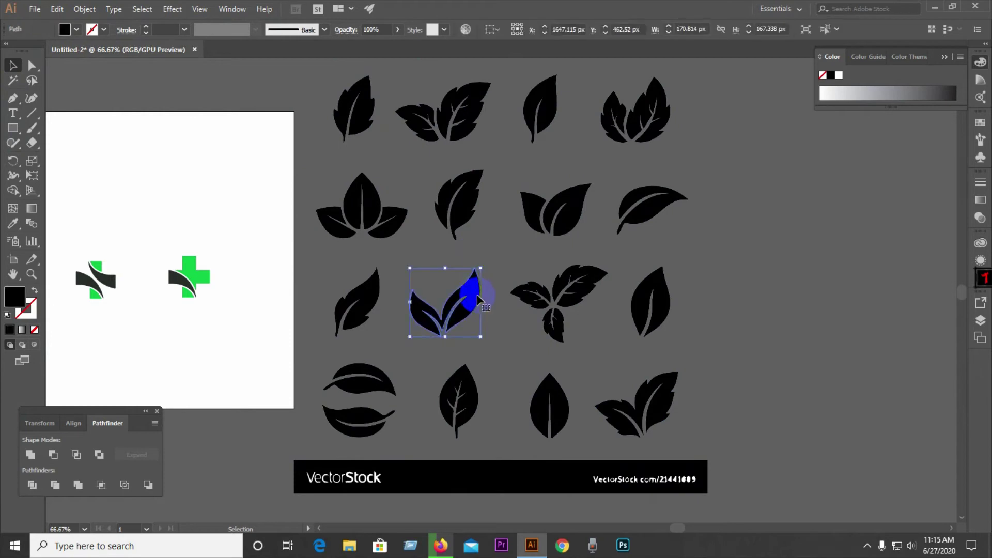
{"action": "left_click_drag", "start_coordinate": [471, 295], "coordinate": [222, 184]}
{"action": "left_click", "coordinate": [310, 243]}
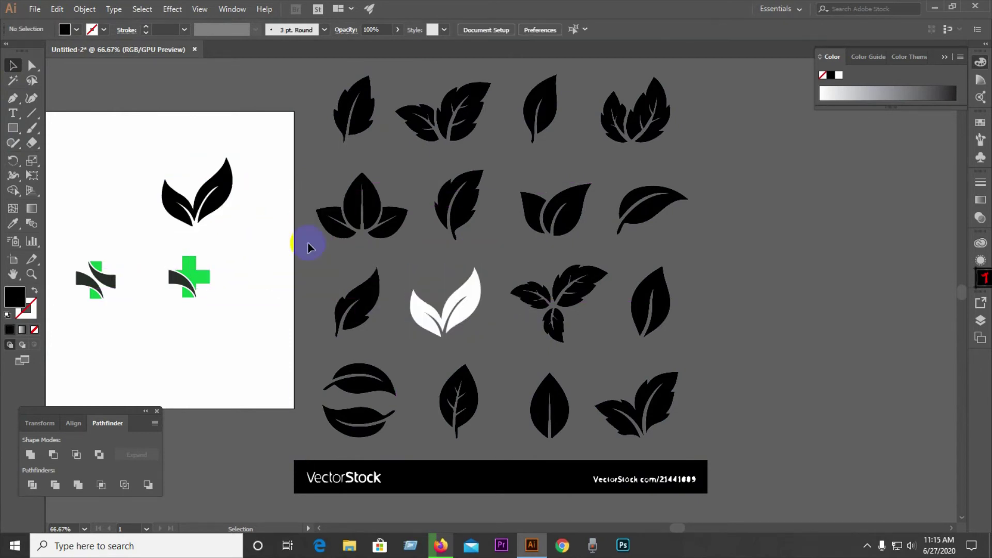
Place the two-leaf icon above the swoosh logo and scale it down, with its stem at the upper swoosh's tip
{"action": "scroll", "coordinate": [609, 307], "scroll_direction": "down", "scroll_amount": 1}
{"action": "scroll", "coordinate": [202, 261], "scroll_direction": "up", "scroll_amount": 3}
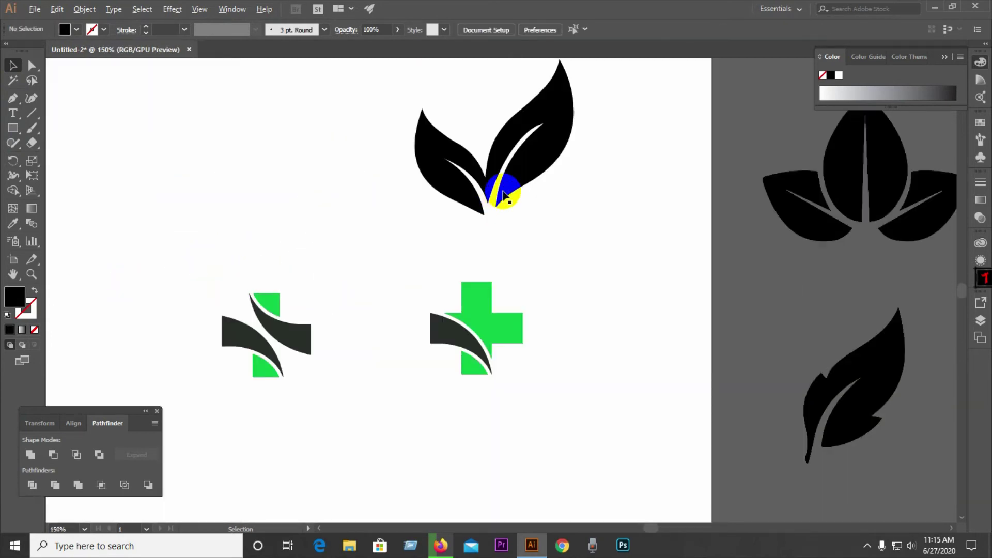
{"action": "left_click_drag", "start_coordinate": [504, 195], "coordinate": [259, 273]}
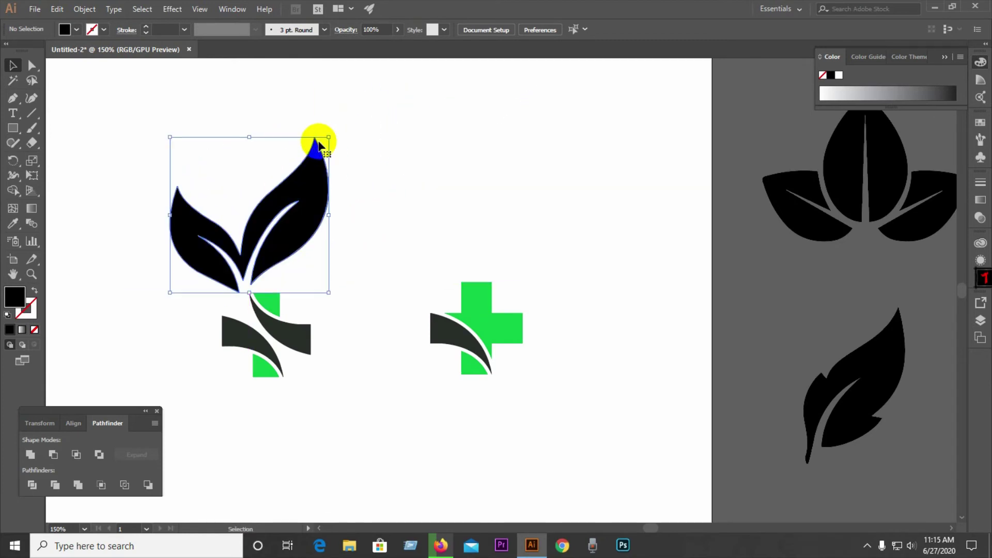
{"action": "left_click_drag", "start_coordinate": [318, 145], "coordinate": [288, 175]}
{"action": "left_click_drag", "start_coordinate": [280, 232], "coordinate": [271, 280]}
{"action": "left_click", "coordinate": [289, 260]}
{"action": "left_click", "coordinate": [320, 284]}
Rotate the two-leaf icon slightly counterclockwise and shrink it further to fit the pointed tip of the upper swoosh
{"action": "scroll", "coordinate": [212, 305], "scroll_direction": "up", "scroll_amount": 2}
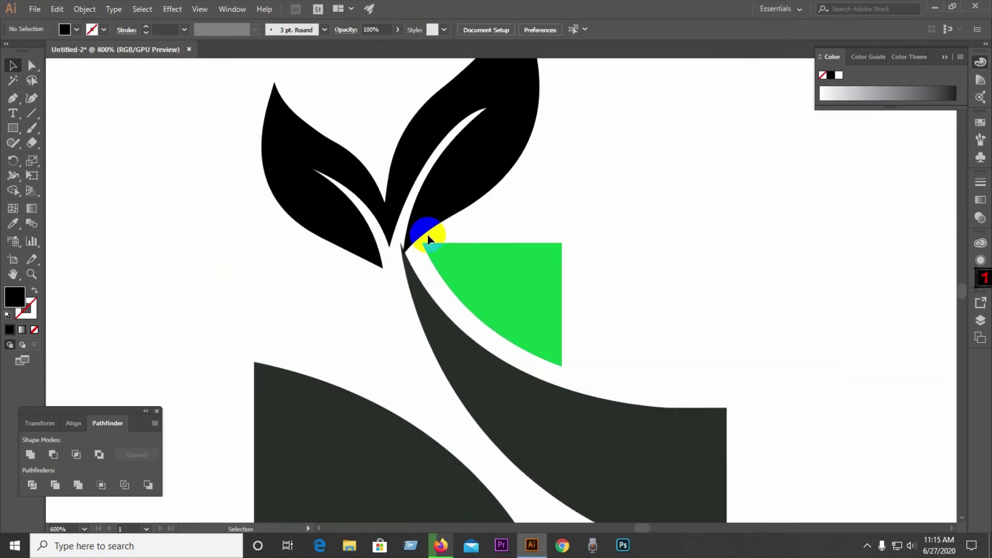
{"action": "scroll", "coordinate": [276, 310], "scroll_direction": "down", "scroll_amount": 2}
{"action": "left_click", "coordinate": [398, 233]}
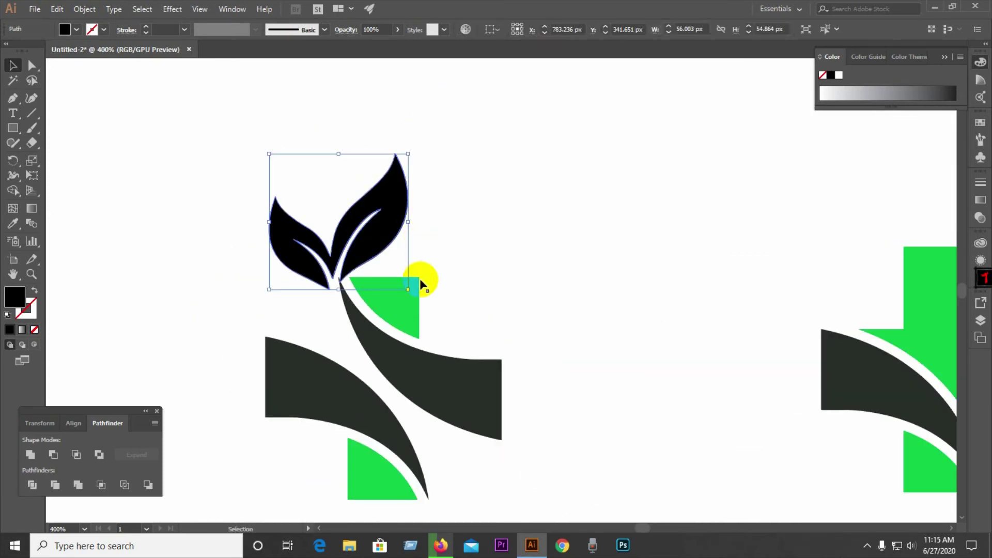
{"action": "left_click_drag", "start_coordinate": [416, 290], "coordinate": [363, 250]}
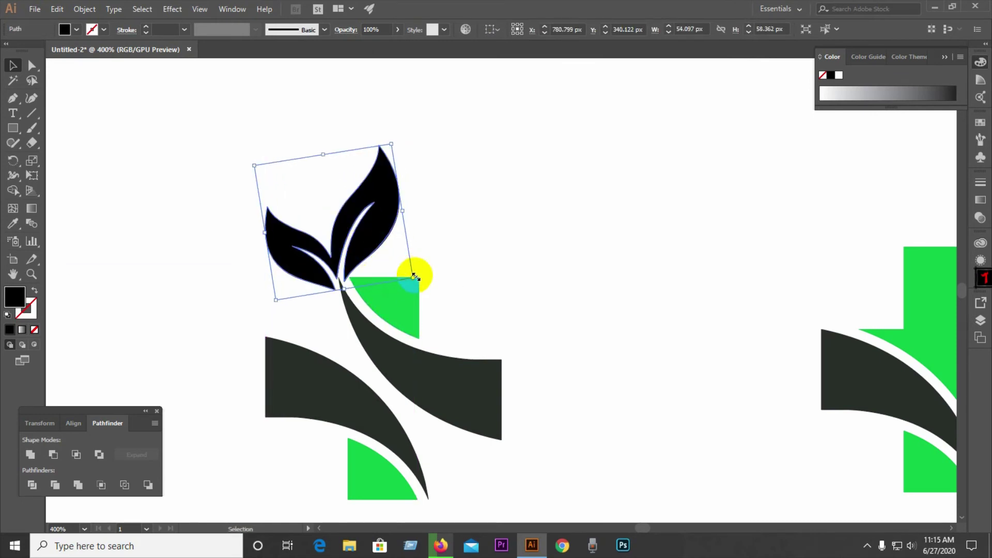
{"action": "left_click_drag", "start_coordinate": [415, 278], "coordinate": [352, 254]}
{"action": "left_click", "coordinate": [393, 225]}
{"action": "left_click", "coordinate": [425, 228]}
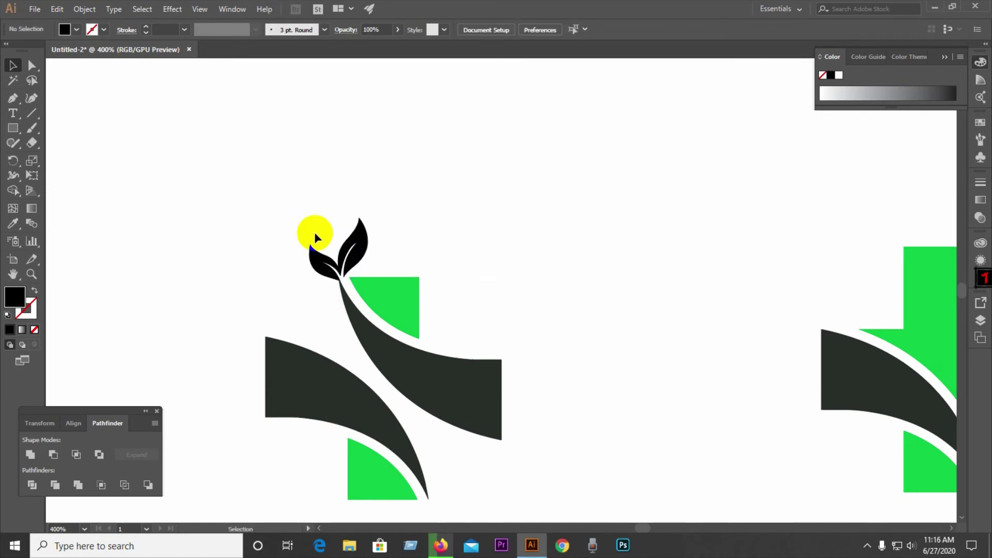
Nudge the two-leaf sprout slightly so its stem lines up with the pointed tip of the upper swoosh
{"action": "scroll", "coordinate": [313, 233], "scroll_direction": "down", "scroll_amount": 2}
{"action": "scroll", "coordinate": [326, 230], "scroll_direction": "up", "scroll_amount": 5}
{"action": "left_click_drag", "start_coordinate": [374, 315], "coordinate": [365, 317]}
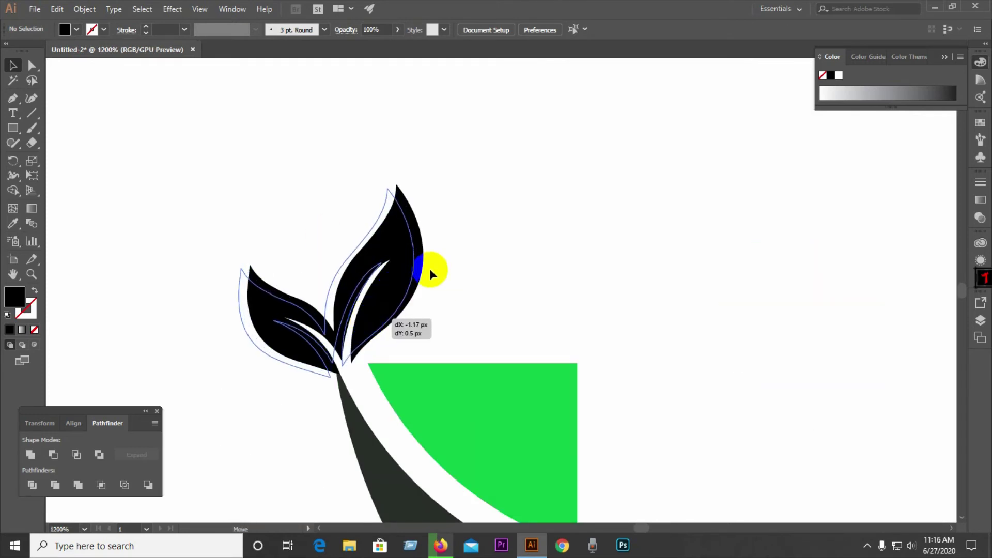
{"action": "scroll", "coordinate": [226, 273], "scroll_direction": "down", "scroll_amount": 4}
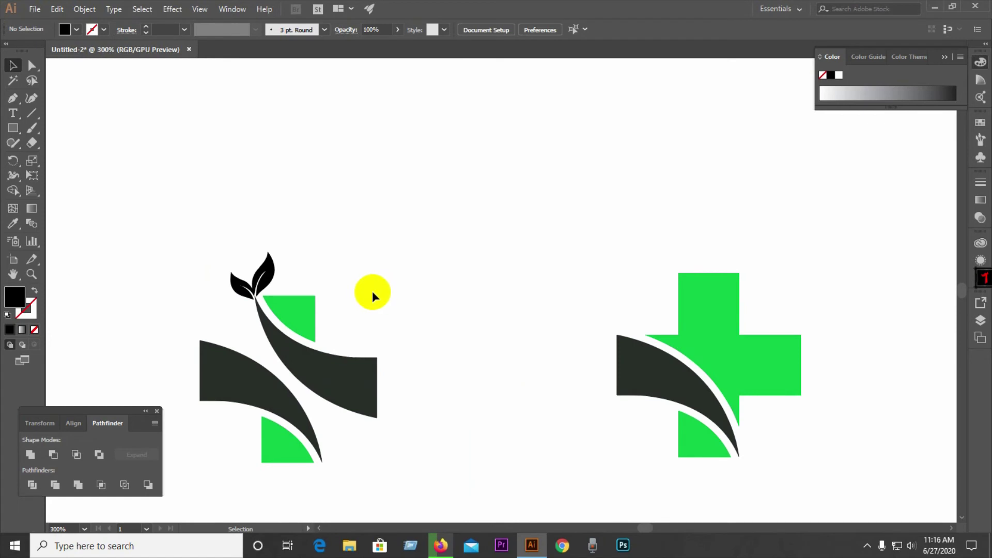
{"action": "scroll", "coordinate": [373, 293], "scroll_direction": "down", "scroll_amount": 1}
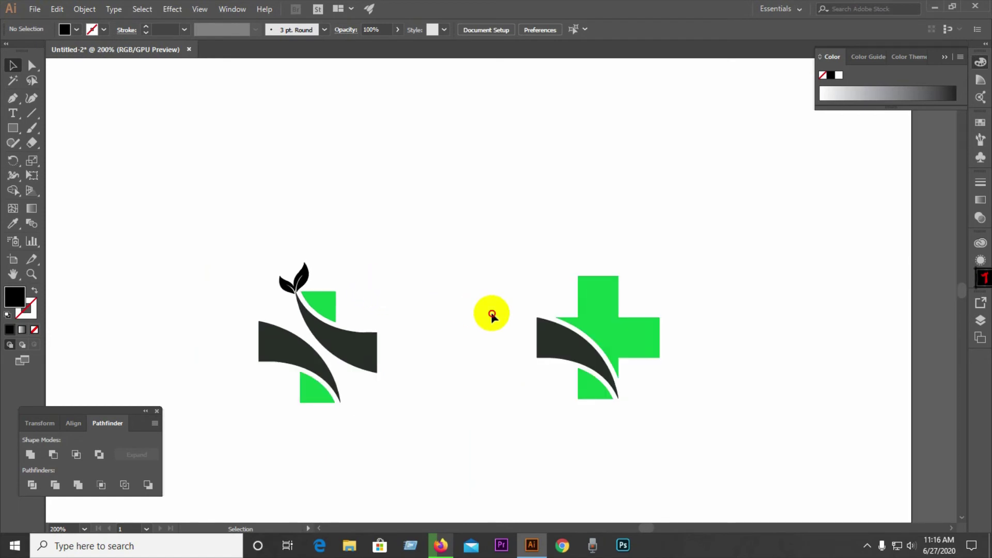
{"action": "scroll", "coordinate": [293, 290], "scroll_direction": "up", "scroll_amount": 4}
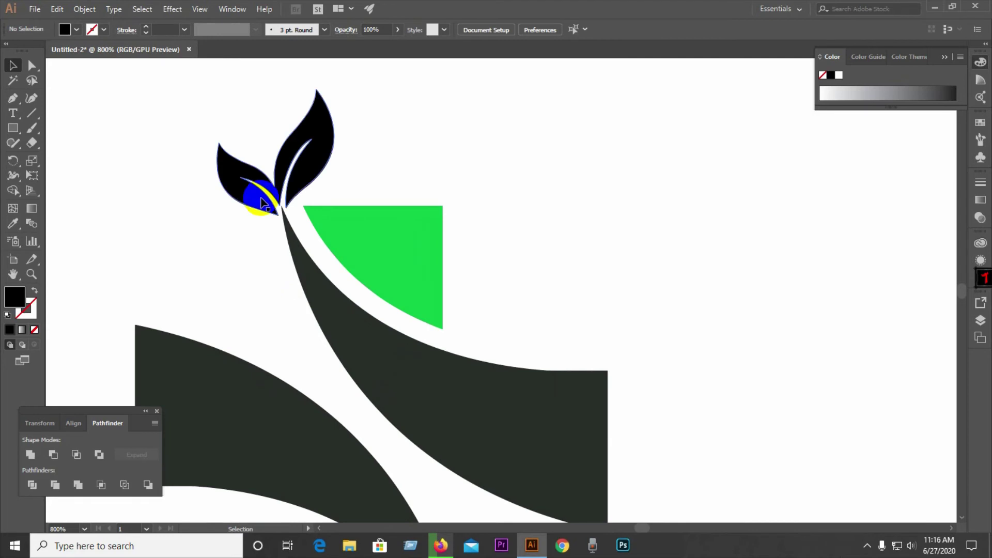
{"action": "scroll", "coordinate": [262, 203], "scroll_direction": "up", "scroll_amount": 2}
{"action": "scroll", "coordinate": [370, 181], "scroll_direction": "down", "scroll_amount": 1}
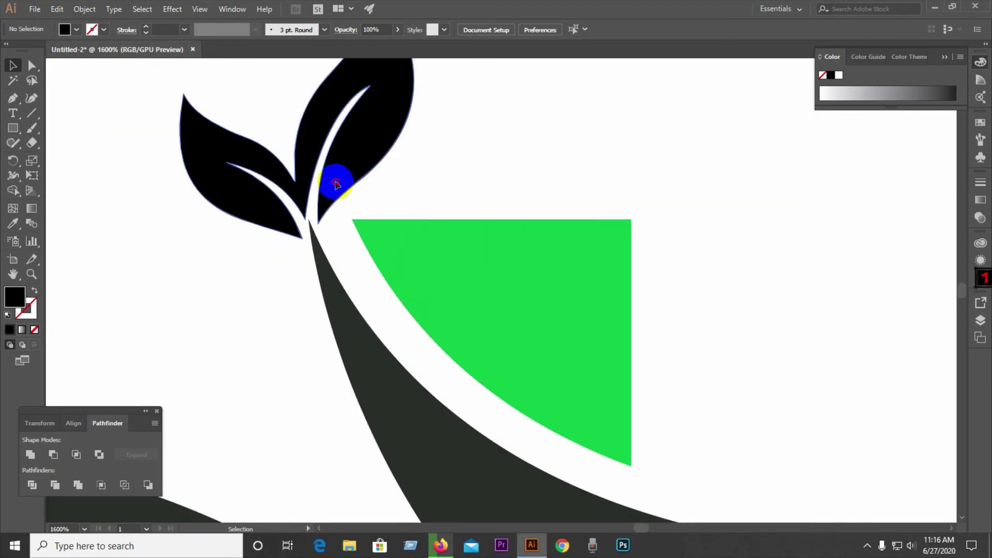
{"action": "left_click_drag", "start_coordinate": [336, 184], "coordinate": [337, 183]}
{"action": "scroll", "coordinate": [425, 170], "scroll_direction": "down", "scroll_amount": 6}
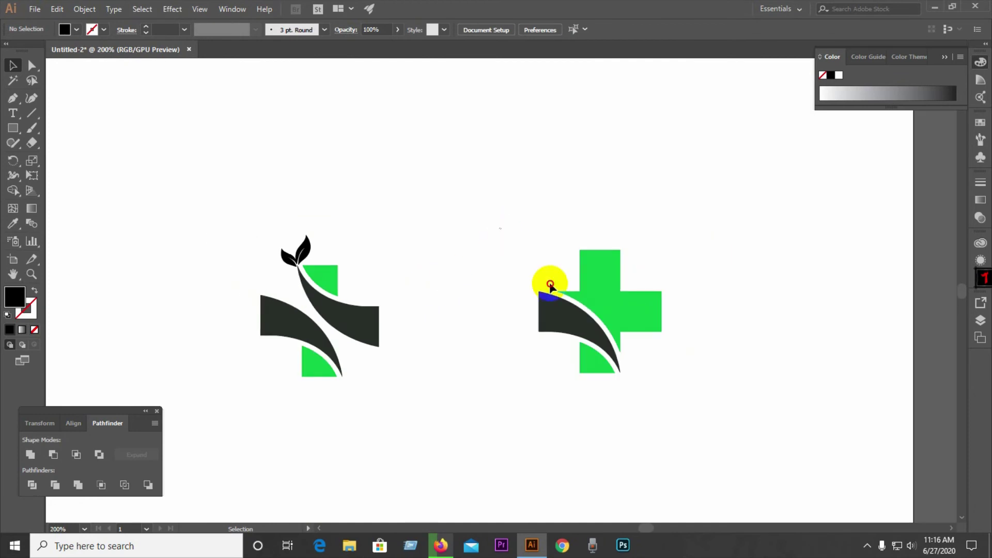
Delete the spare incomplete cross copy beside the sprout logo and leave nothing selected
{"action": "left_click_drag", "start_coordinate": [543, 281], "coordinate": [683, 410]}
{"action": "key", "text": "Delete"}
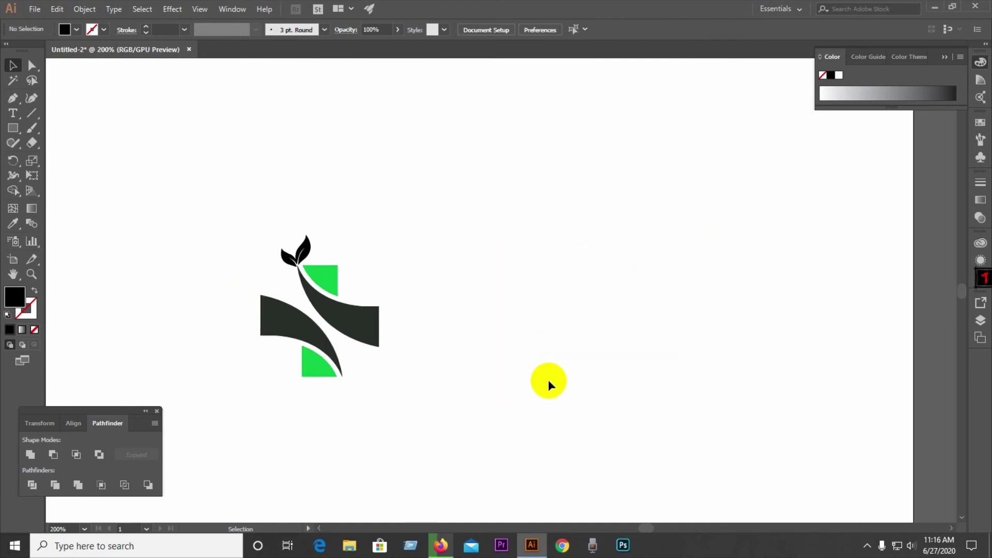
{"action": "scroll", "coordinate": [602, 366], "scroll_direction": "down", "scroll_amount": 2}
{"action": "scroll", "coordinate": [473, 395], "scroll_direction": "up", "scroll_amount": 2}
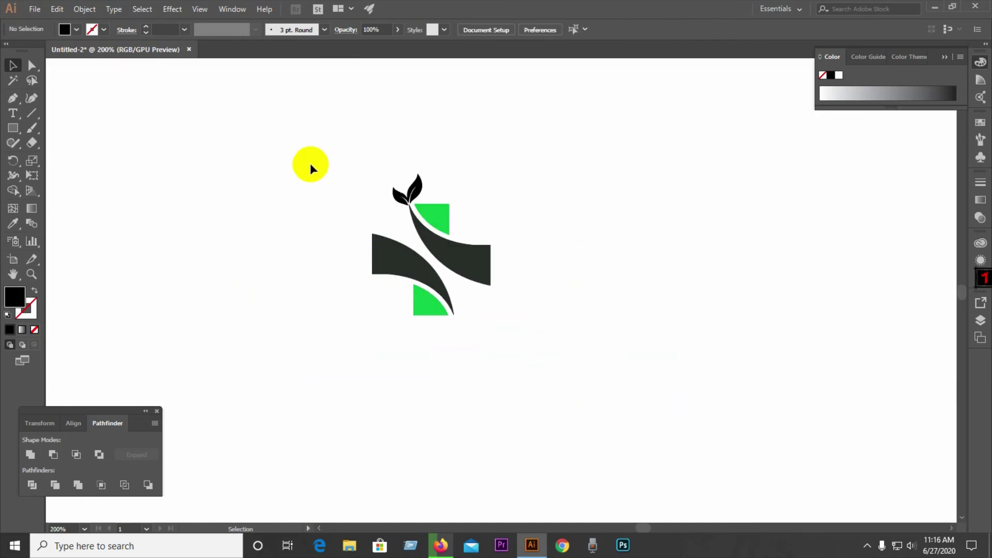
{"action": "left_click_drag", "start_coordinate": [304, 158], "coordinate": [532, 322]}
{"action": "left_click", "coordinate": [597, 325]}
Ungroup the logo's upper half so the dark swoosh and green corner piece are separate
{"action": "scroll", "coordinate": [464, 249], "scroll_direction": "up", "scroll_amount": 2}
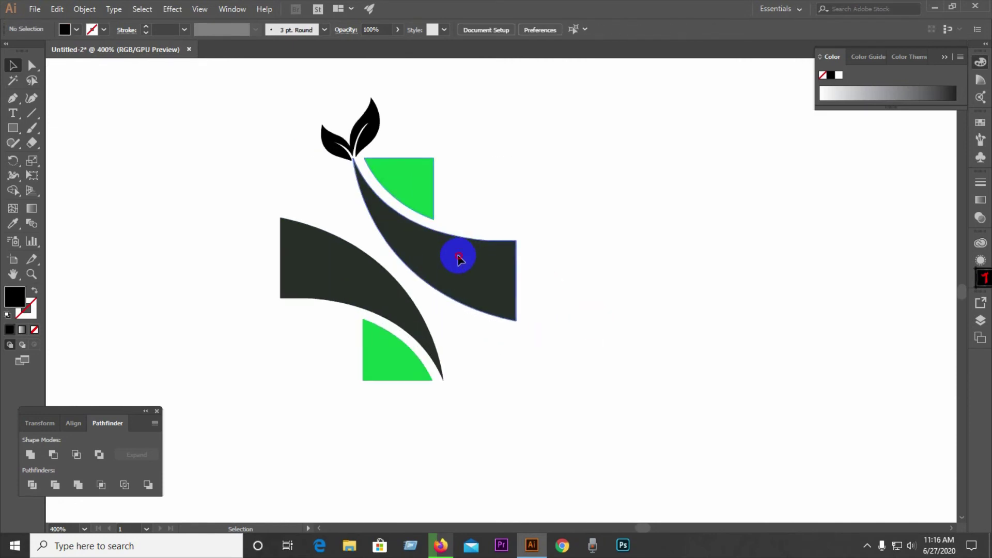
{"action": "left_click", "coordinate": [459, 259]}
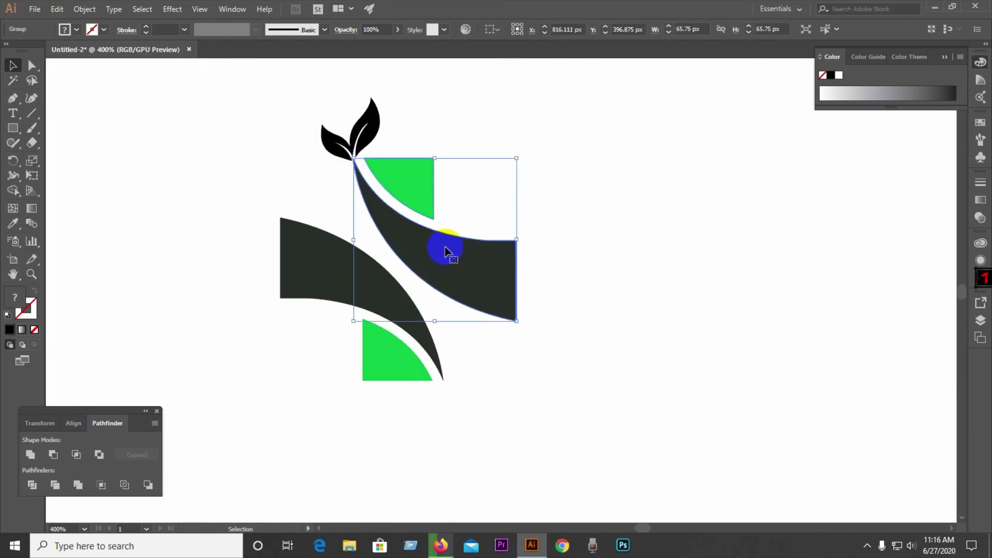
{"action": "right_click", "coordinate": [446, 252]}
{"action": "left_click", "coordinate": [470, 334]}
Recolor the two-leaf sprout and the upper swoosh with the green (0EC646) sampled from the upper corner piece
{"action": "left_click", "coordinate": [340, 150]}
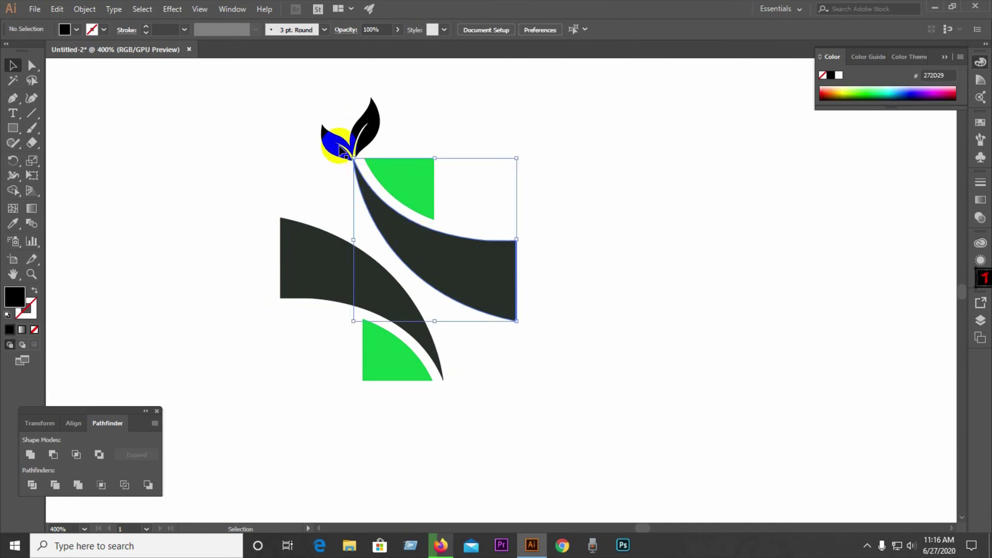
{"action": "left_click", "coordinate": [335, 140], "text": "shift"}
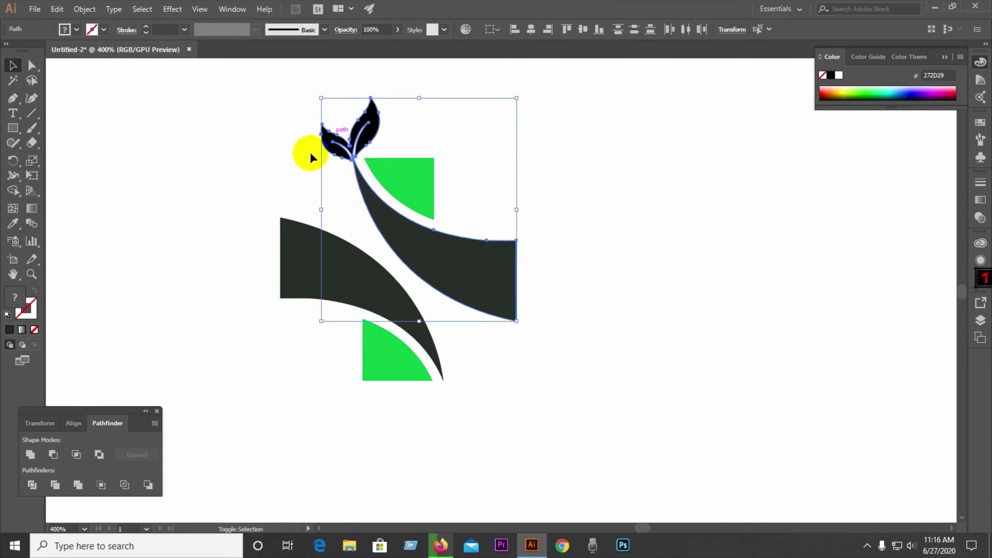
{"action": "left_click", "coordinate": [12, 224]}
{"action": "left_click", "coordinate": [399, 170]}
{"action": "left_click", "coordinate": [10, 67]}
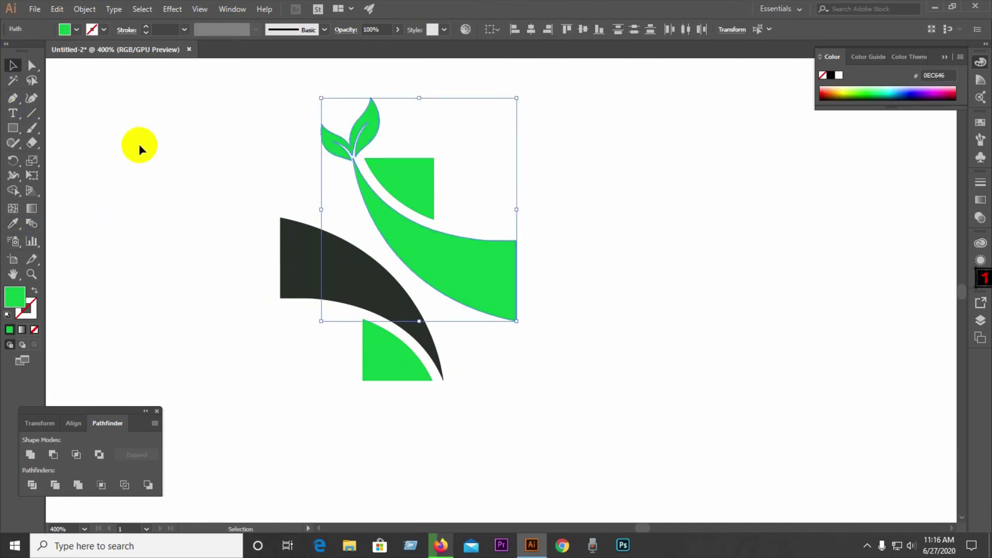
{"action": "left_click", "coordinate": [137, 149]}
Fine-tune the position of the green sprout against the upper swoosh's tip and clear the selection
{"action": "scroll", "coordinate": [401, 130], "scroll_direction": "up", "scroll_amount": 1}
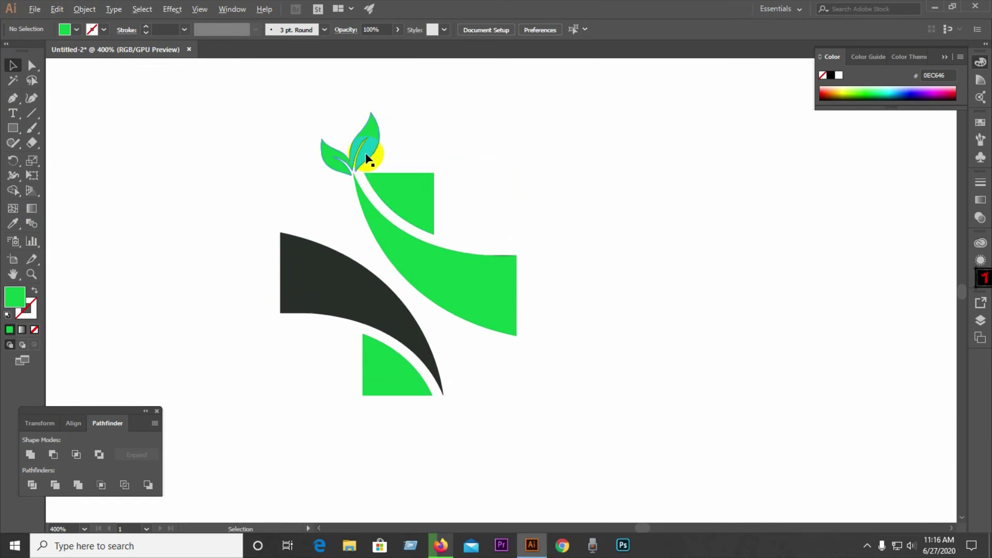
{"action": "scroll", "coordinate": [368, 155], "scroll_direction": "up", "scroll_amount": 3}
{"action": "left_click", "coordinate": [364, 153]}
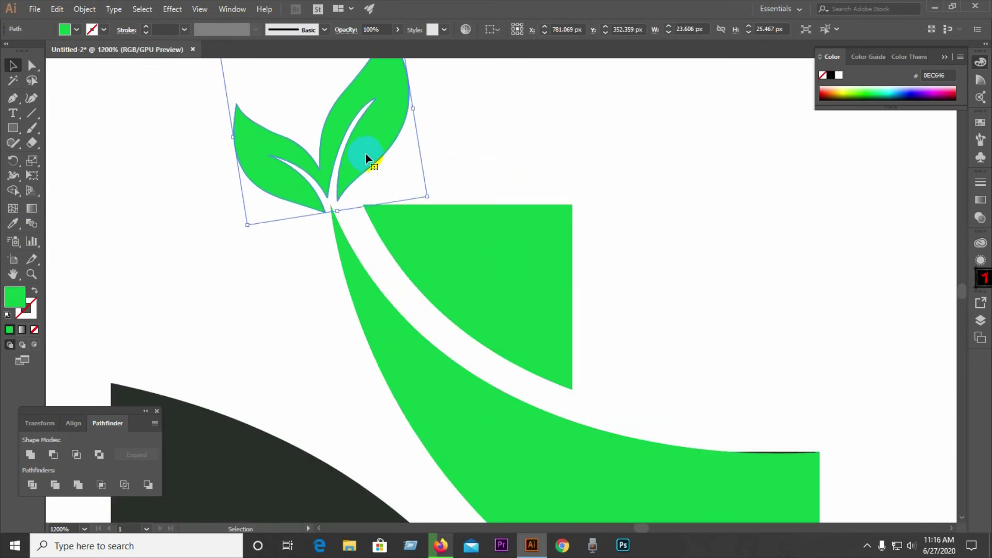
{"action": "left_click_drag", "start_coordinate": [358, 168], "coordinate": [355, 163]}
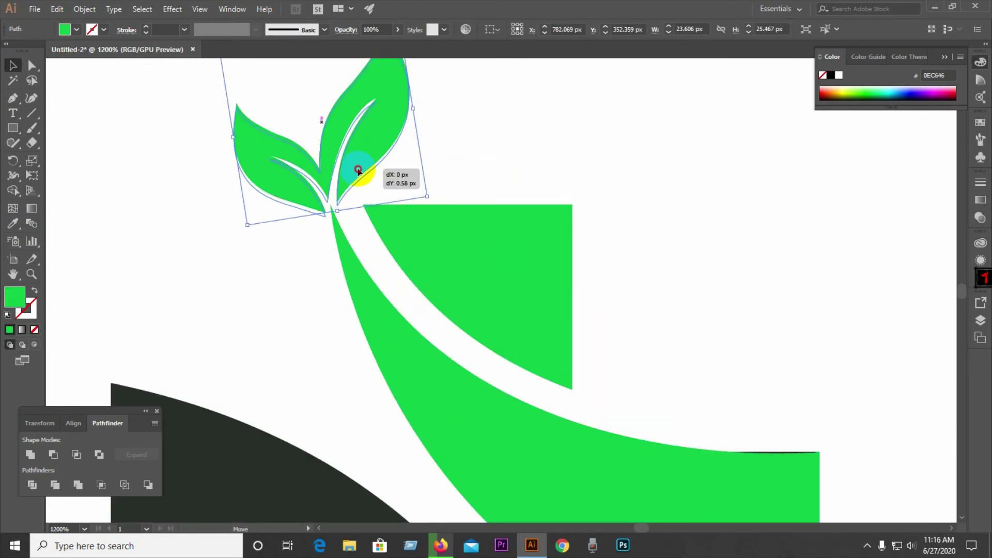
{"action": "left_click", "coordinate": [514, 150]}
{"action": "left_click", "coordinate": [490, 264]}
{"action": "scroll", "coordinate": [489, 258], "scroll_direction": "down", "scroll_amount": 5}
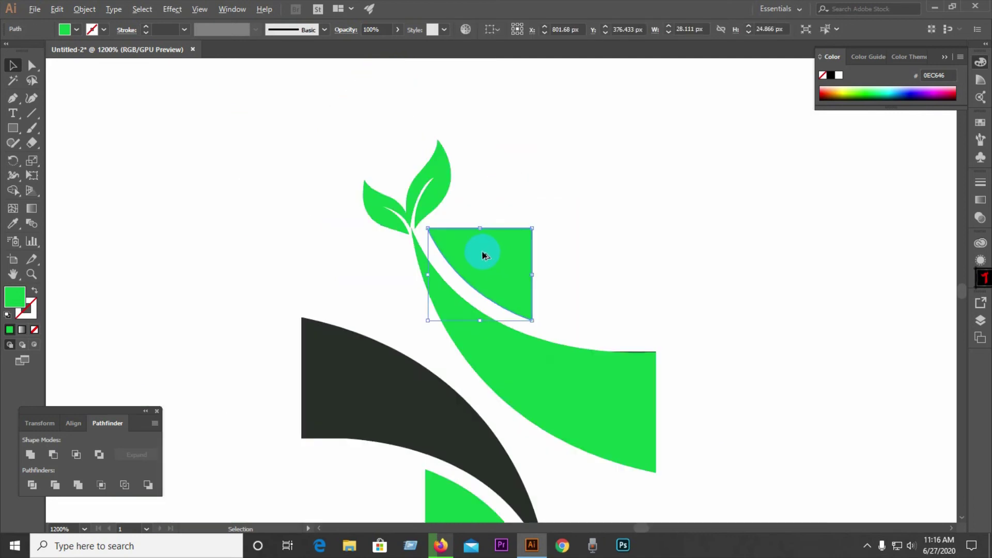
{"action": "left_click", "coordinate": [563, 342]}
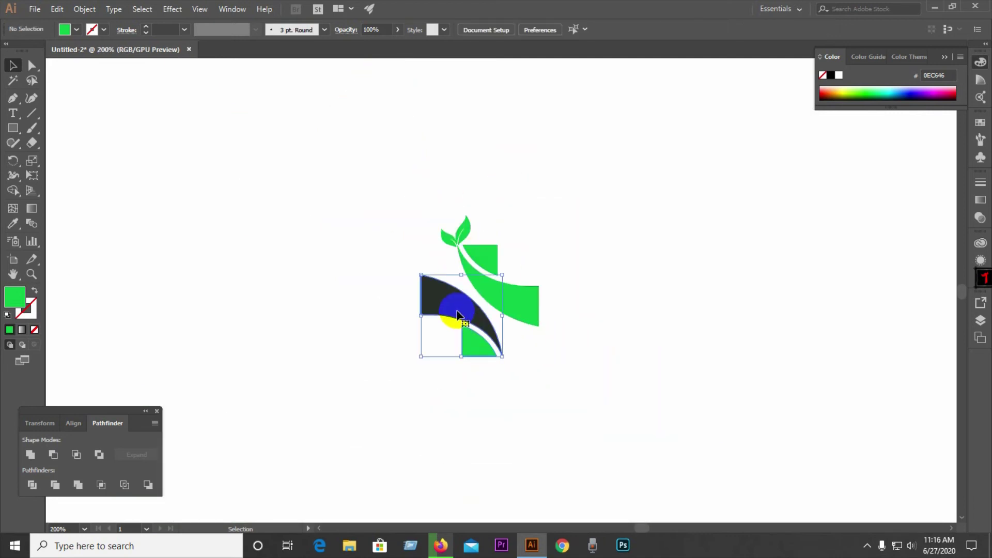
Delete the thin dark sliver along the top edge of the upper swoosh's wide end
{"action": "left_click", "coordinate": [454, 332]}
{"action": "scroll", "coordinate": [547, 291], "scroll_direction": "up", "scroll_amount": 6}
{"action": "left_click", "coordinate": [558, 306]}
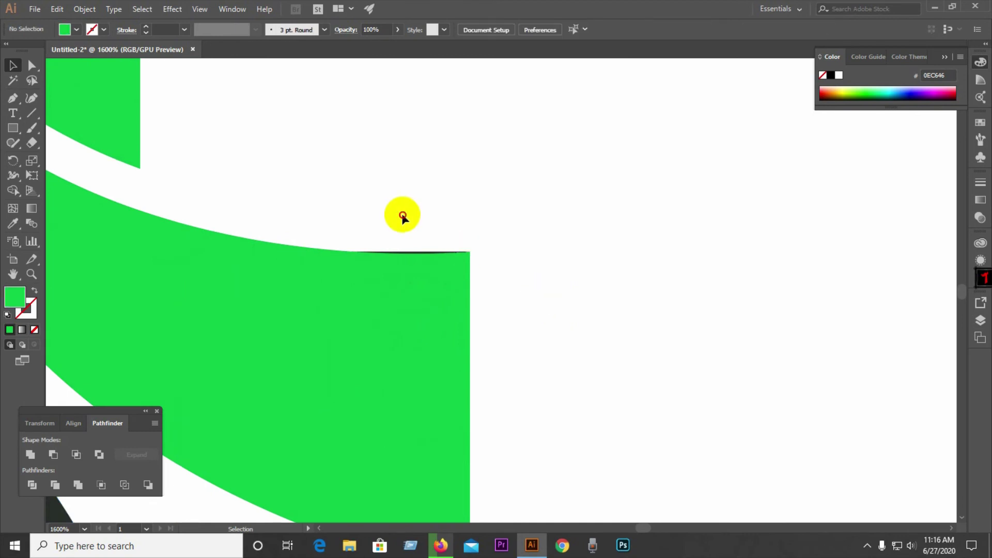
{"action": "scroll", "coordinate": [421, 253], "scroll_direction": "up", "scroll_amount": 5}
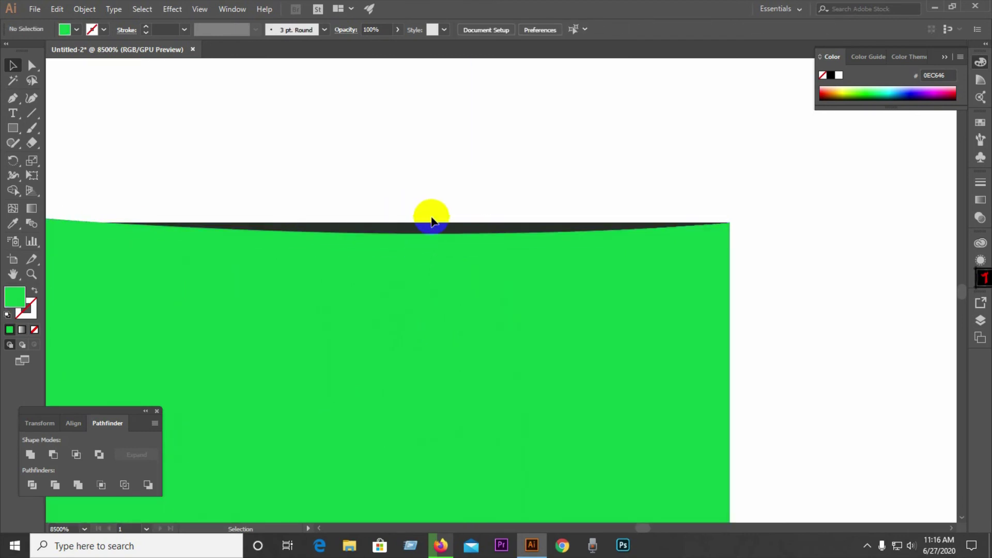
{"action": "left_click", "coordinate": [435, 226]}
{"action": "key", "text": "Delete"}
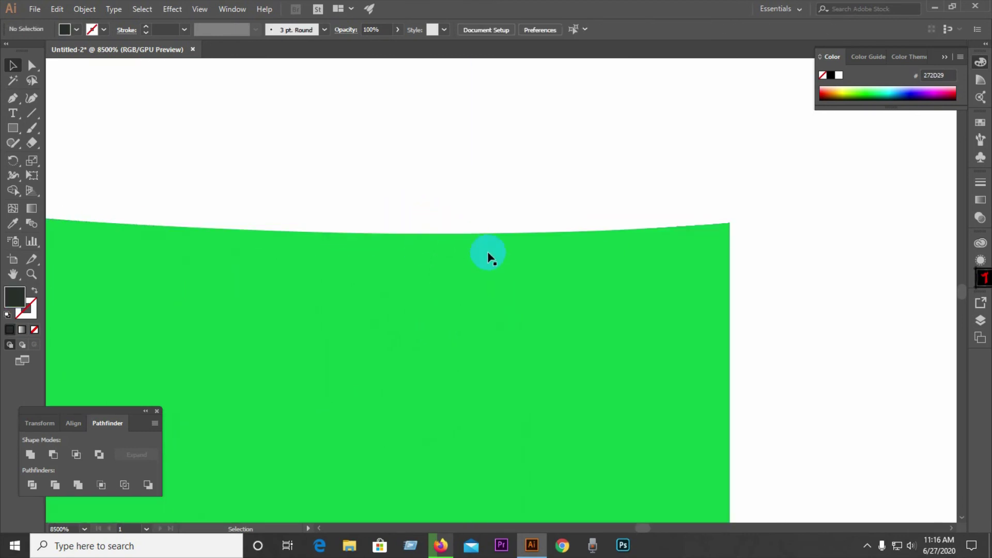
Recolor the dark lower swoosh with green (0EC646) sampled from the logo's upper half, and ungroup the lower half
{"action": "scroll", "coordinate": [511, 264], "scroll_direction": "down", "scroll_amount": 6}
{"action": "scroll", "coordinate": [595, 310], "scroll_direction": "down", "scroll_amount": 5}
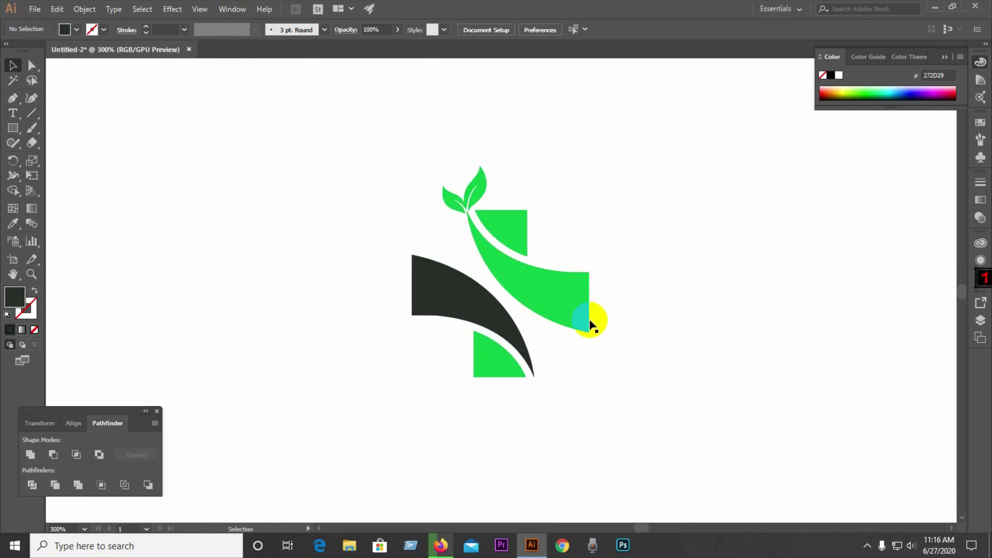
{"action": "left_click", "coordinate": [573, 293]}
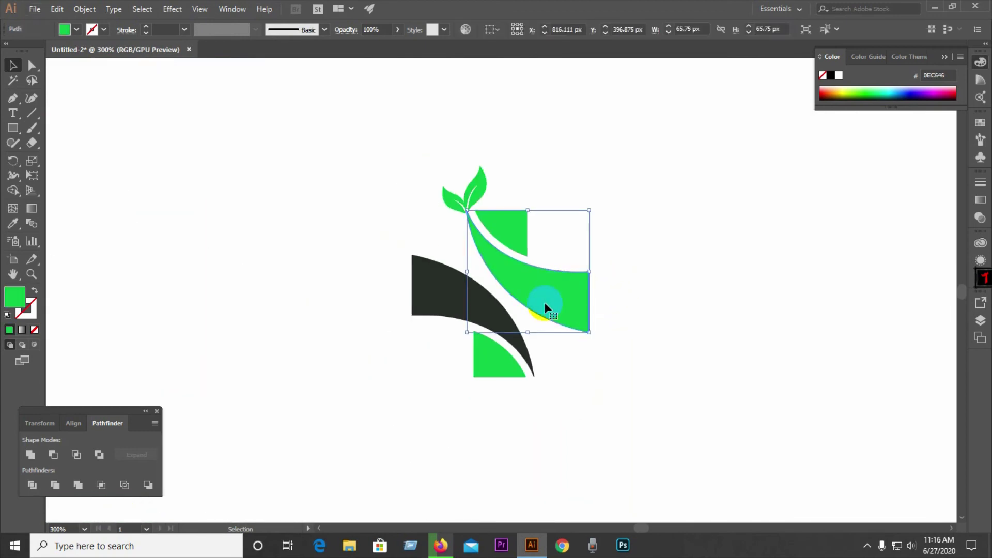
{"action": "left_click", "coordinate": [445, 295]}
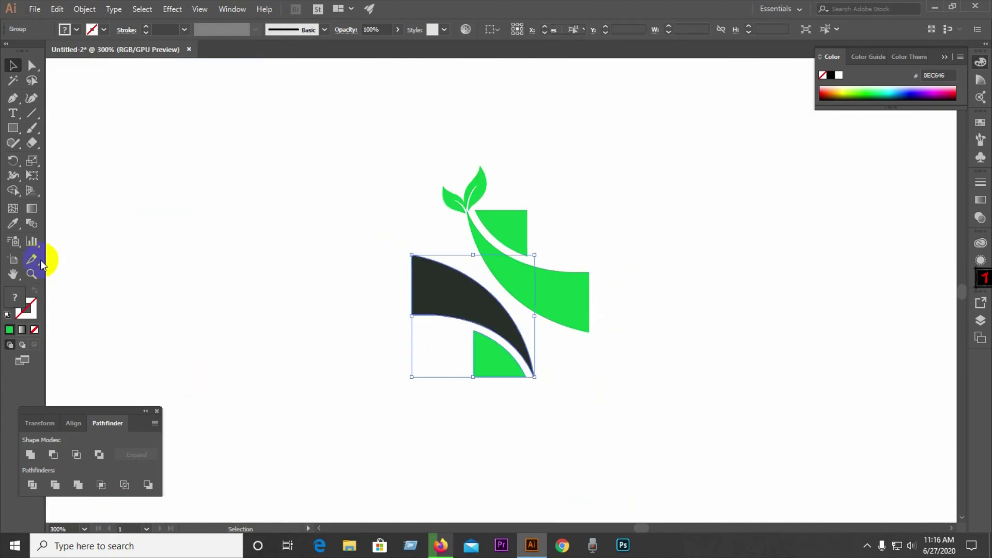
{"action": "left_click", "coordinate": [11, 232]}
{"action": "left_click", "coordinate": [509, 255]}
{"action": "key", "text": "v"}
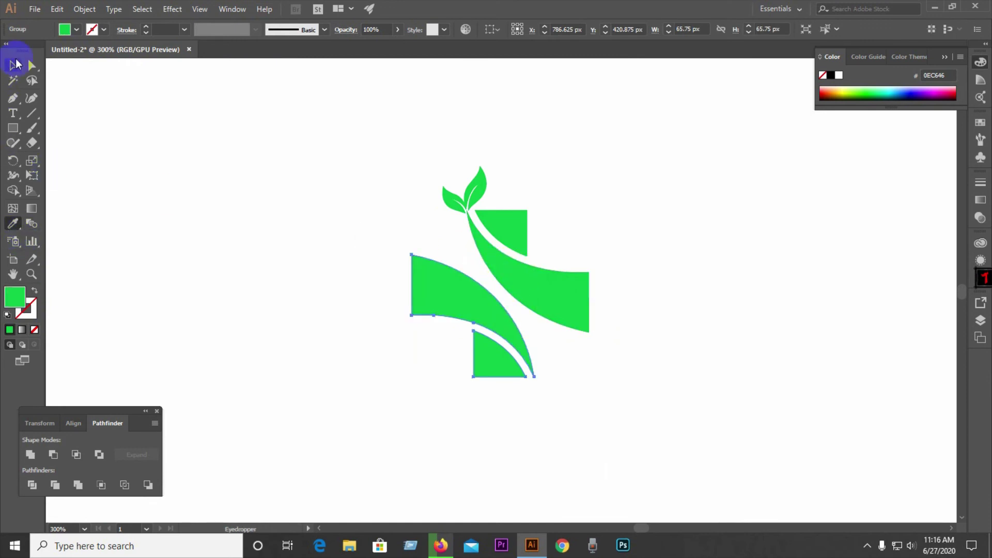
{"action": "right_click", "coordinate": [460, 292]}
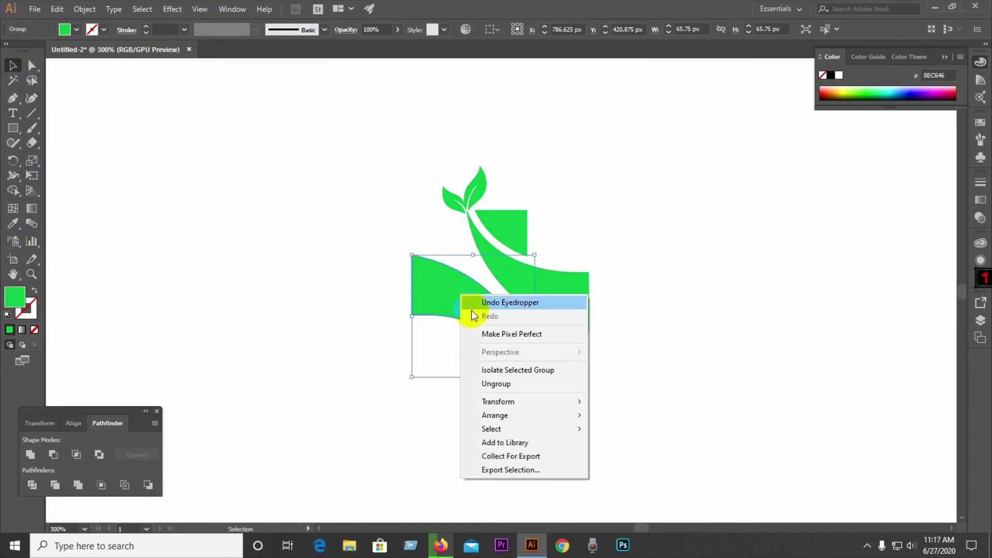
{"action": "left_click", "coordinate": [494, 382]}
Recolor the upper and lower corner pieces of the cross dark blue (0E5777)
{"action": "left_click", "coordinate": [489, 369]}
{"action": "left_click", "coordinate": [507, 228], "text": "shift"}
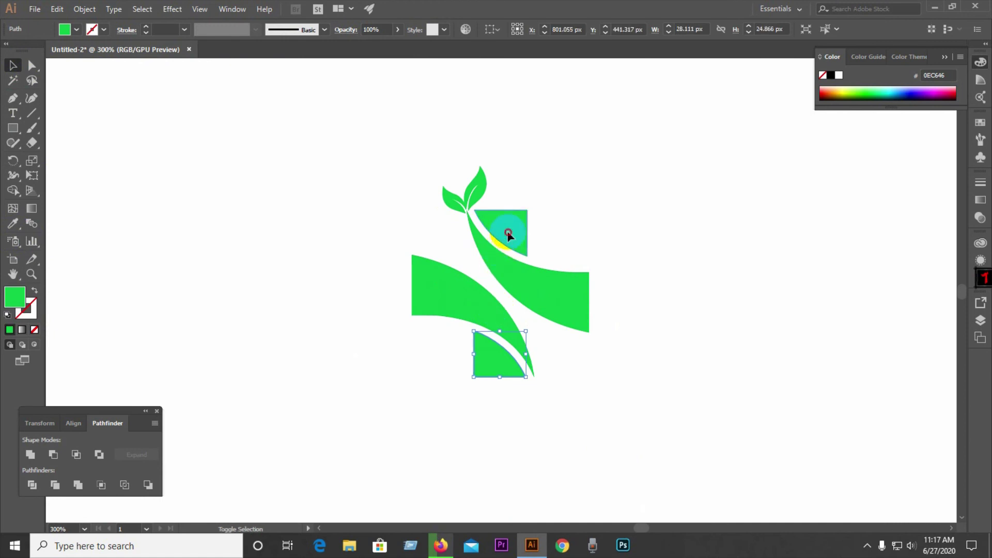
{"action": "double_click", "coordinate": [15, 297]}
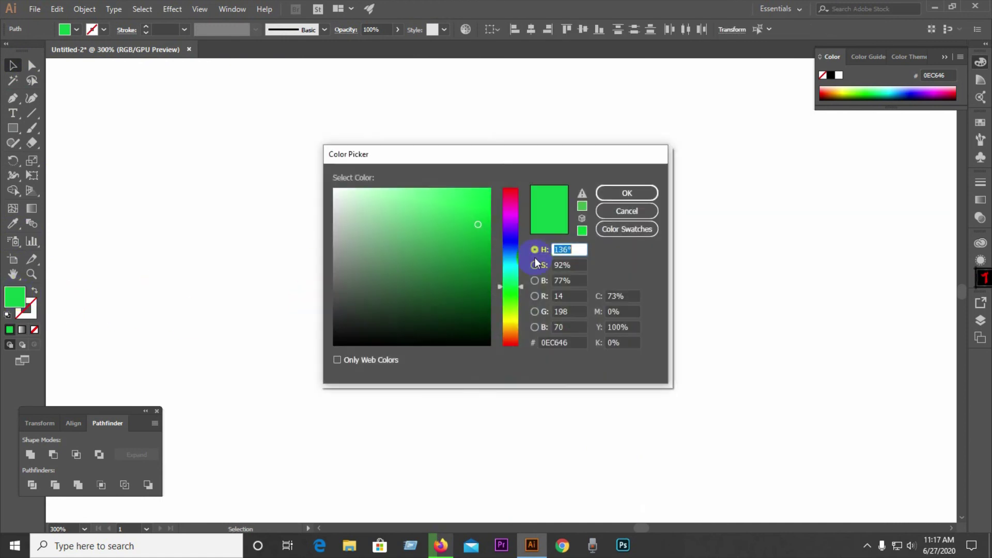
{"action": "left_click_drag", "start_coordinate": [502, 285], "coordinate": [518, 259]}
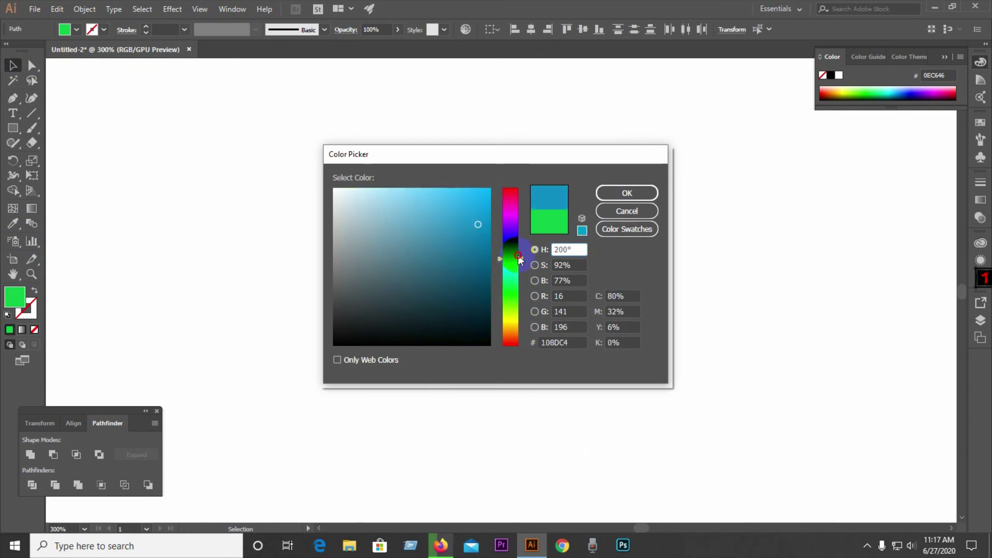
{"action": "left_click_drag", "start_coordinate": [476, 228], "coordinate": [473, 268]}
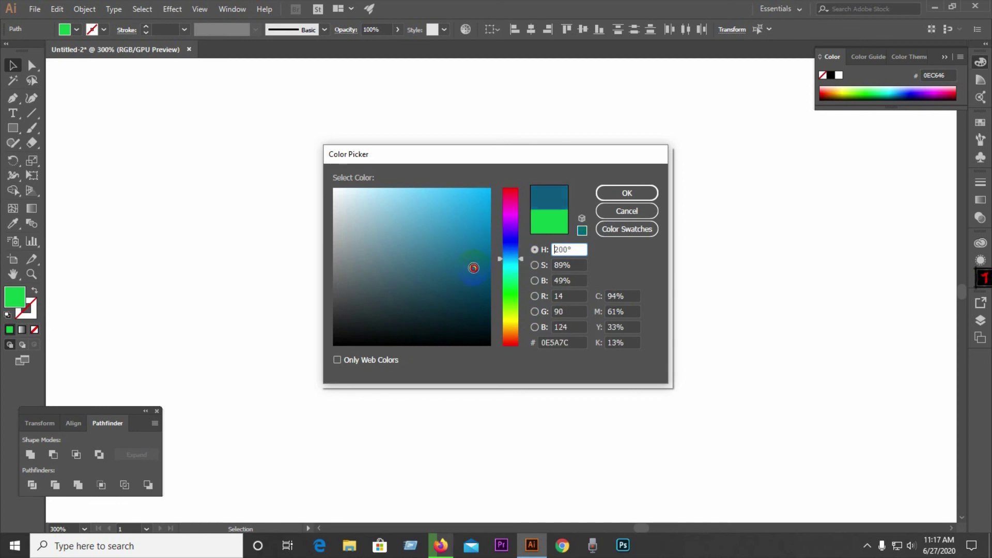
{"action": "left_click", "coordinate": [625, 193]}
{"action": "key", "text": "ctrl+minus"}
{"action": "left_click", "coordinate": [634, 246]}
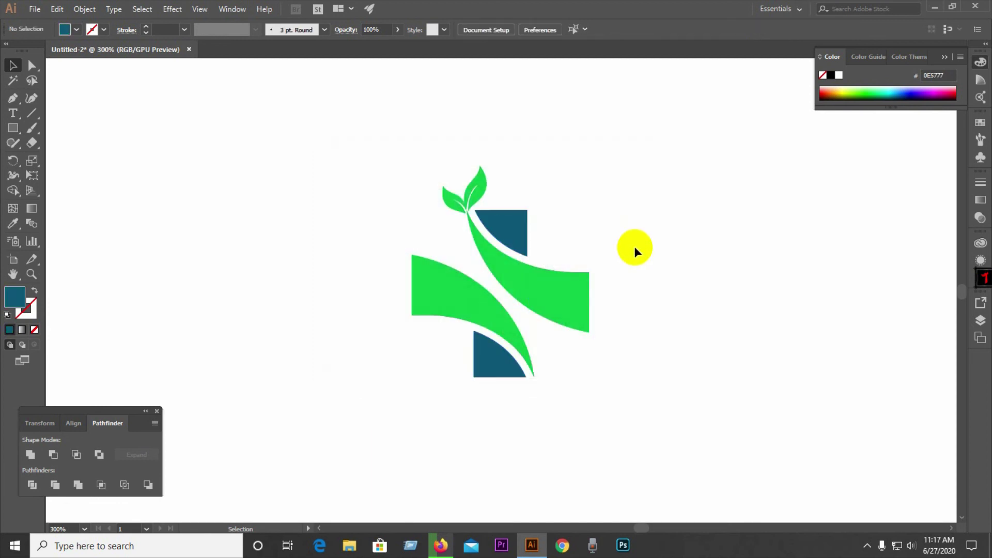
Group all the parts of the sprout cross logo and clear the selection
{"action": "left_click_drag", "start_coordinate": [344, 194], "coordinate": [523, 326]}
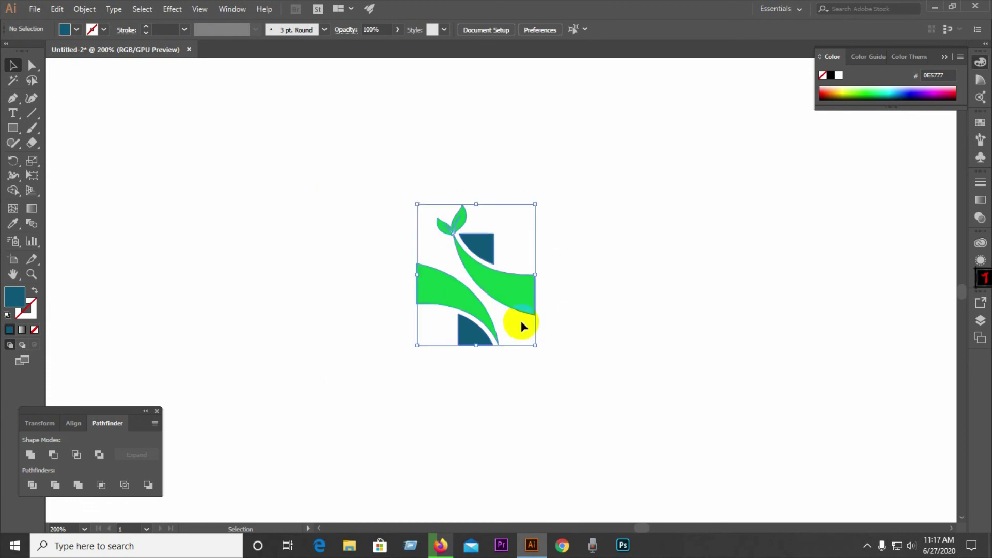
{"action": "right_click", "coordinate": [489, 280]}
{"action": "left_click", "coordinate": [532, 358]}
{"action": "left_click", "coordinate": [298, 363]}
Move the grouped logo to the middle of the artboard and enlarge it to fill about half the artboard's height
{"action": "scroll", "coordinate": [298, 364], "scroll_direction": "down", "scroll_amount": 2}
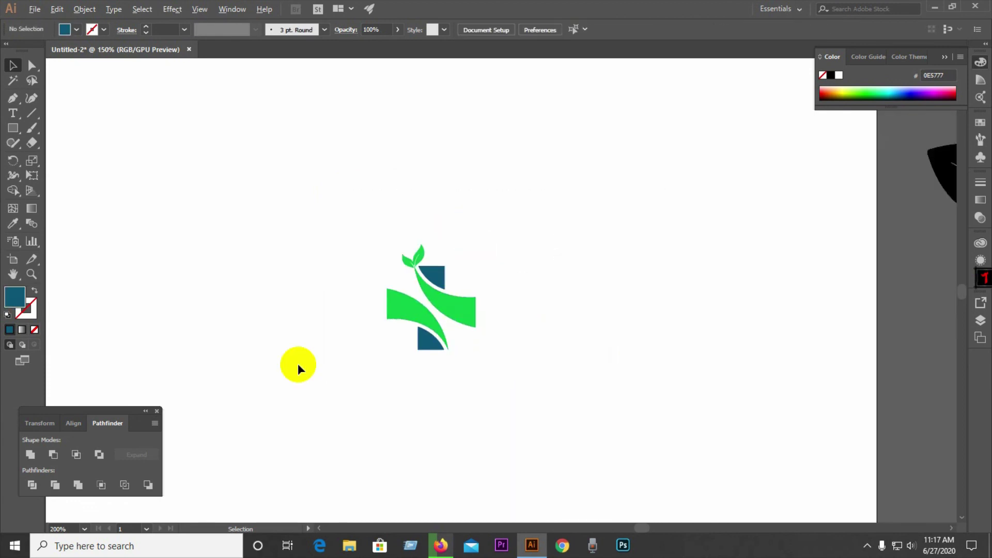
{"action": "scroll", "coordinate": [858, 379], "scroll_direction": "down", "scroll_amount": 1}
{"action": "scroll", "coordinate": [868, 382], "scroll_direction": "down", "scroll_amount": 1}
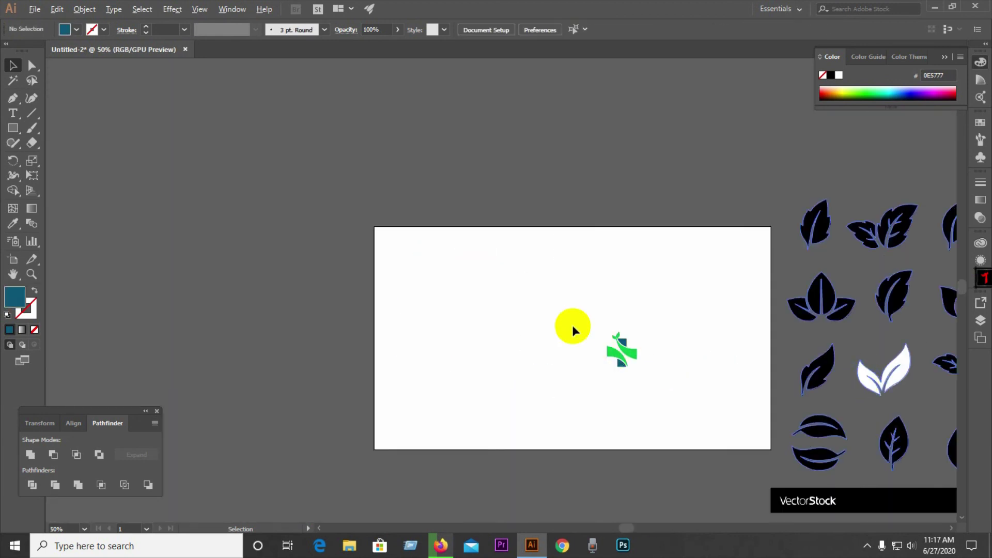
{"action": "left_click", "coordinate": [620, 348]}
{"action": "left_click_drag", "start_coordinate": [614, 347], "coordinate": [615, 388]}
{"action": "left_click", "coordinate": [422, 385]}
{"action": "scroll", "coordinate": [422, 381], "scroll_direction": "down", "scroll_amount": 2}
{"action": "scroll", "coordinate": [538, 424], "scroll_direction": "up", "scroll_amount": 3}
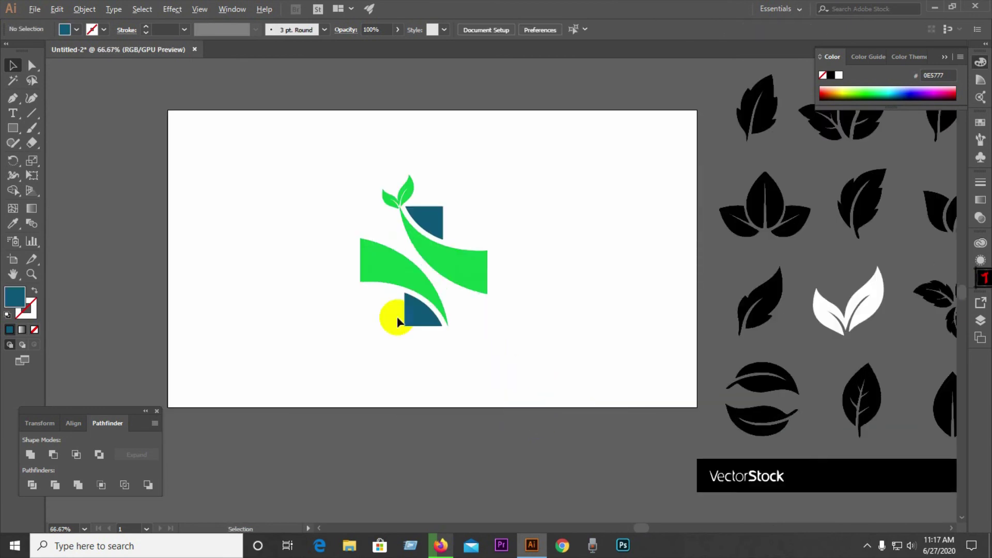
Scale the grouped logo down to about 248 by 295 px and move it slightly up on the artboard
{"action": "left_click_drag", "start_coordinate": [291, 189], "coordinate": [475, 311]}
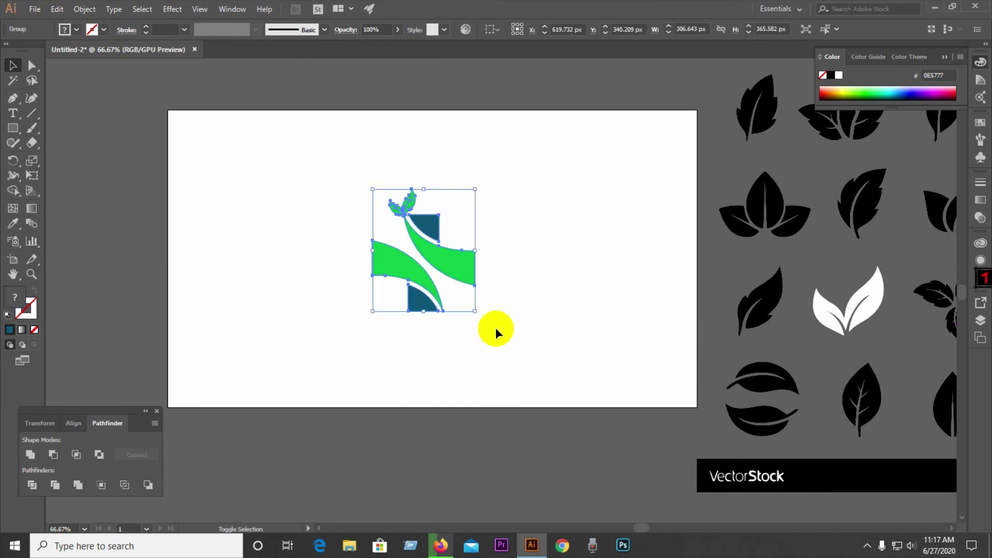
{"action": "left_click", "coordinate": [495, 328]}
{"action": "left_click_drag", "start_coordinate": [459, 268], "coordinate": [458, 257]}
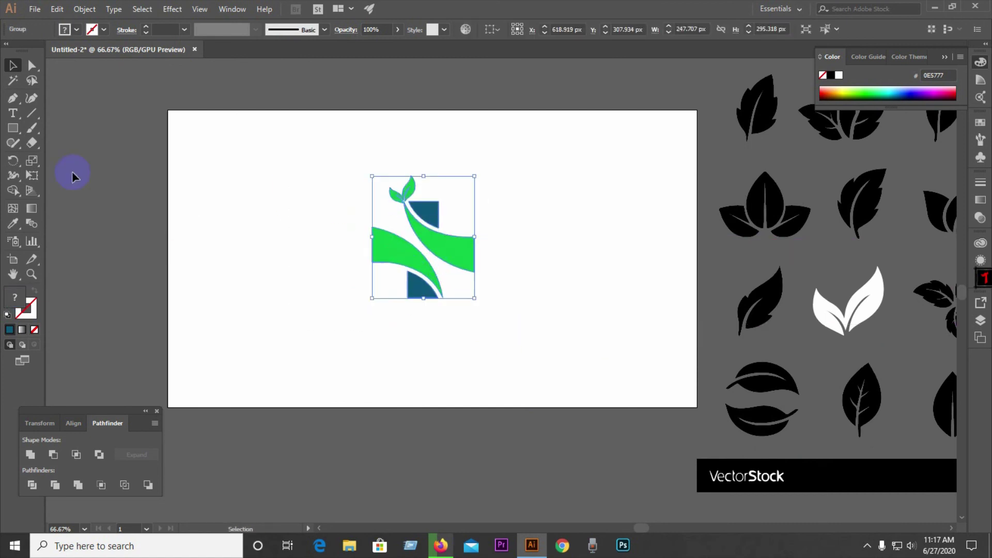
Add the text "LOGO NAME" in 72 pt Myriad Pro Regular just below the logo
{"action": "left_click", "coordinate": [13, 114]}
{"action": "left_click", "coordinate": [320, 336]}
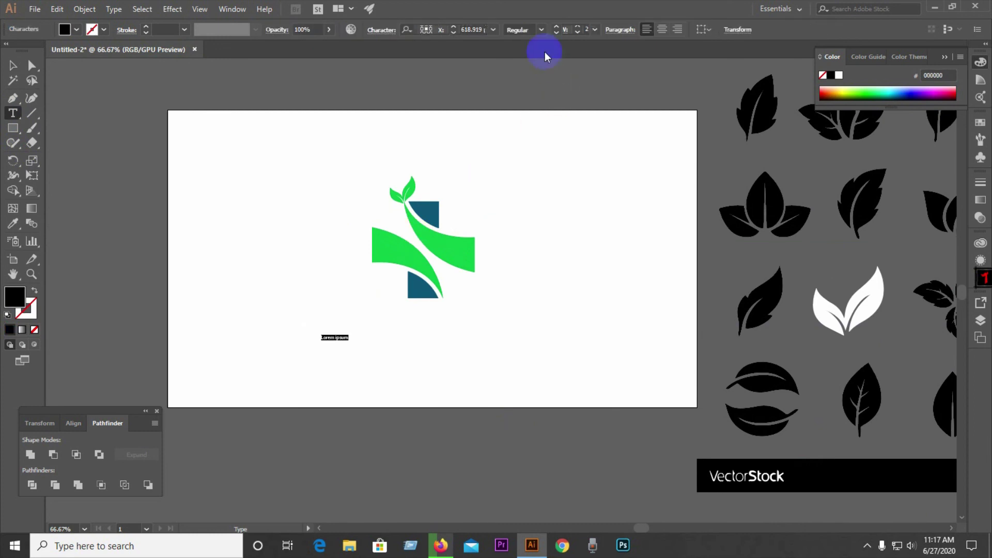
{"action": "left_click", "coordinate": [595, 30]}
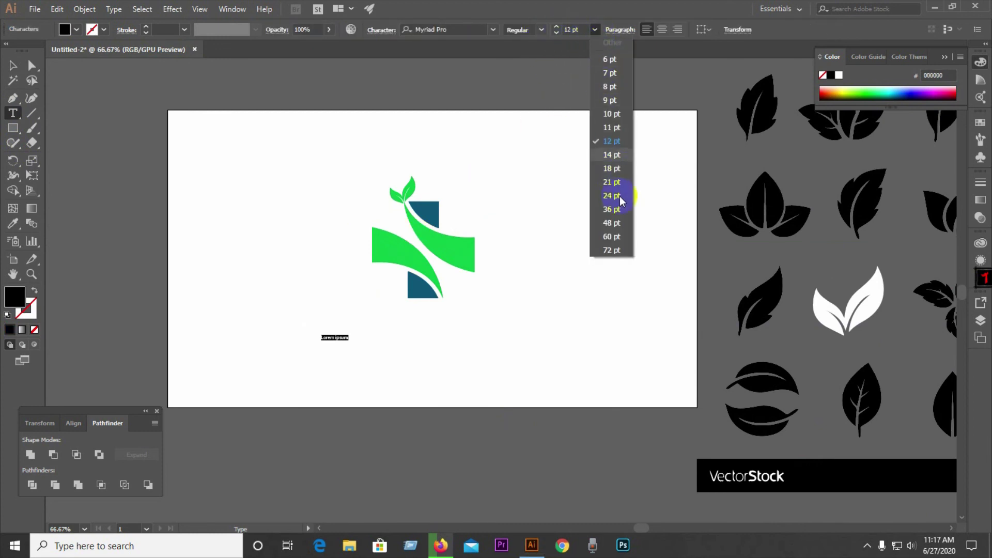
{"action": "left_click", "coordinate": [614, 249]}
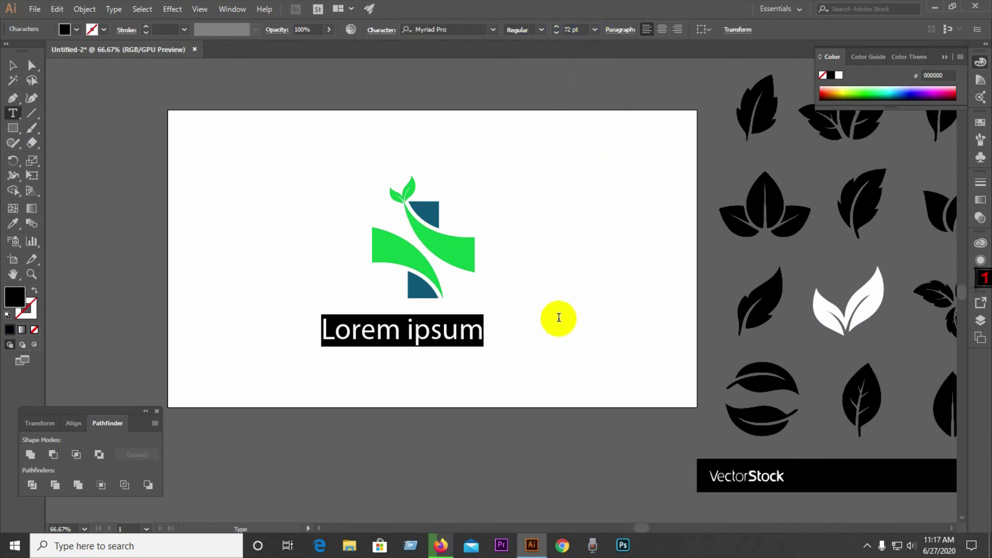
{"action": "type", "text": "LOGO NAME"}
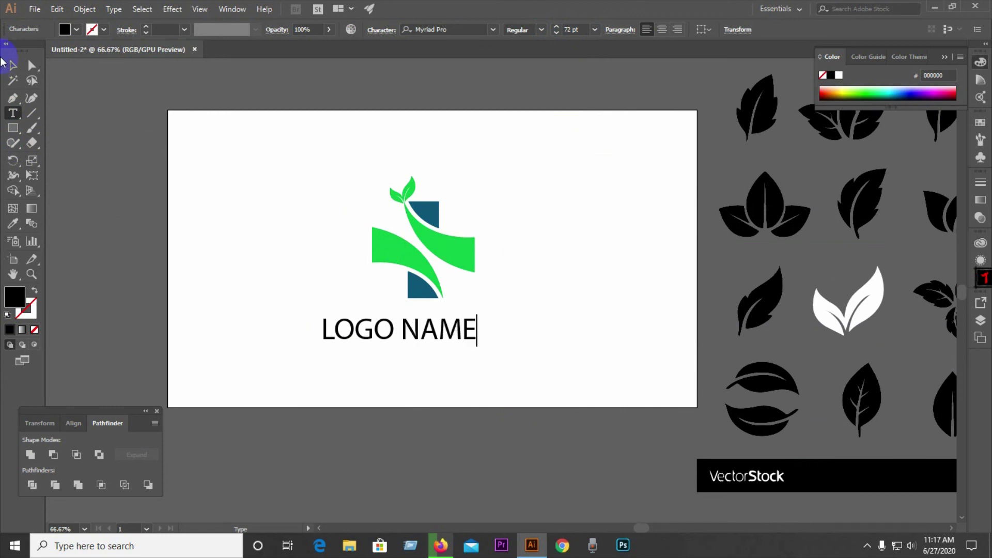
Enlarge the "LOGO NAME" text to about twice the logo's width, roughly centred beneath the logo, and clear the selection
{"action": "left_click", "coordinate": [11, 65]}
{"action": "left_click_drag", "start_coordinate": [477, 347], "coordinate": [503, 342]}
{"action": "left_click", "coordinate": [497, 377]}
{"action": "key", "text": "ctrl+1"}
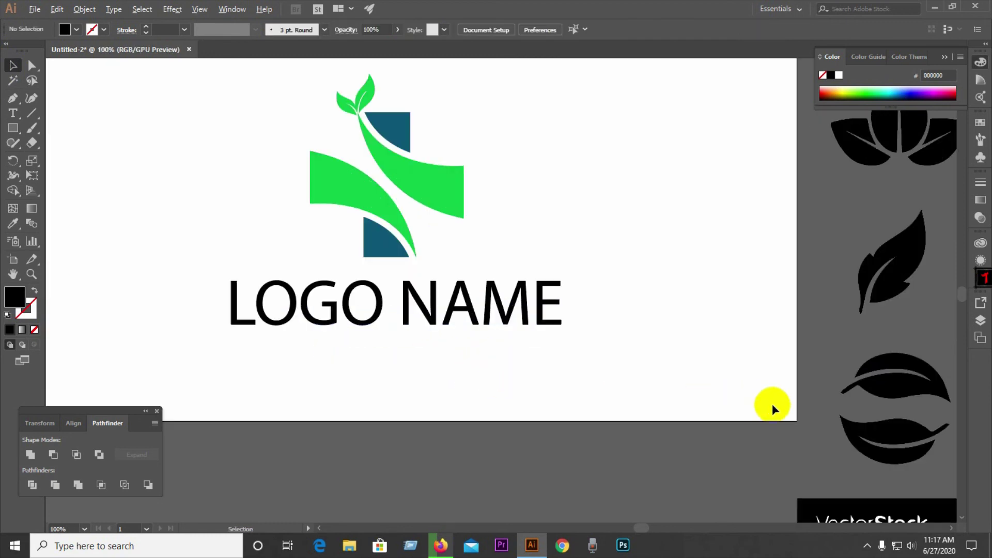
{"action": "scroll", "coordinate": [837, 410], "scroll_direction": "down", "scroll_amount": 1}
{"action": "scroll", "coordinate": [724, 387], "scroll_direction": "up", "scroll_amount": 1}
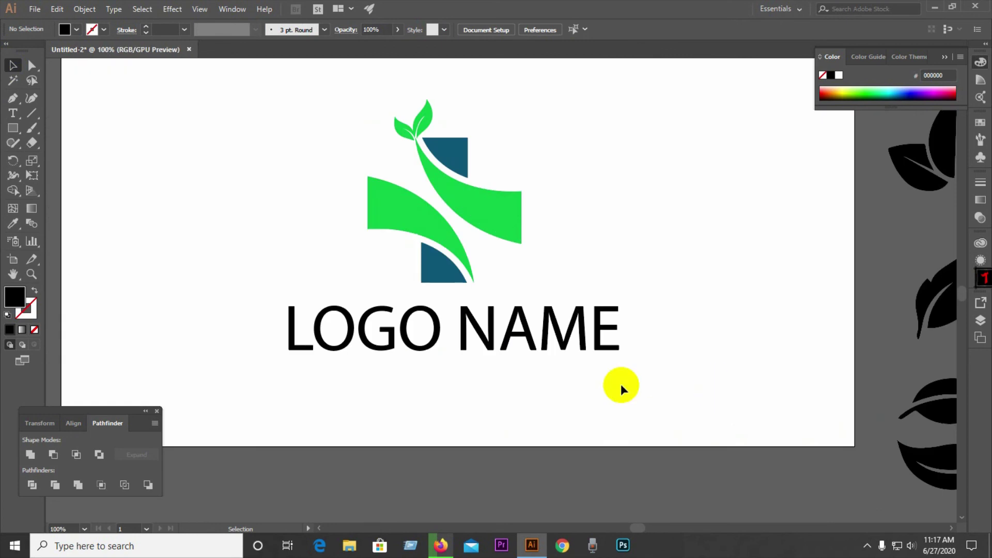